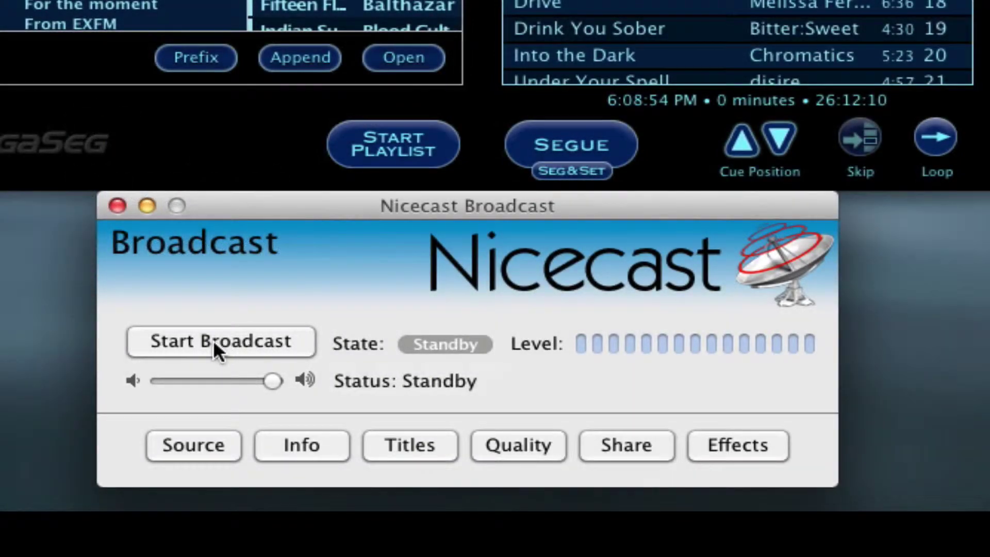
Step: Go on air, start the MegaSeg playlist, toggle the mic on and off, then segue to the next song
left_click(212, 340)
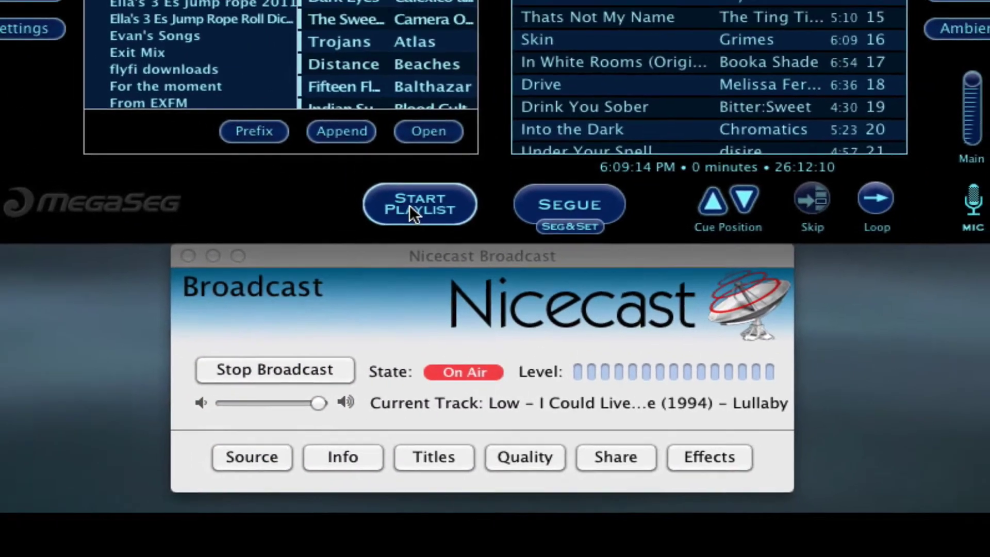
left_click(389, 161)
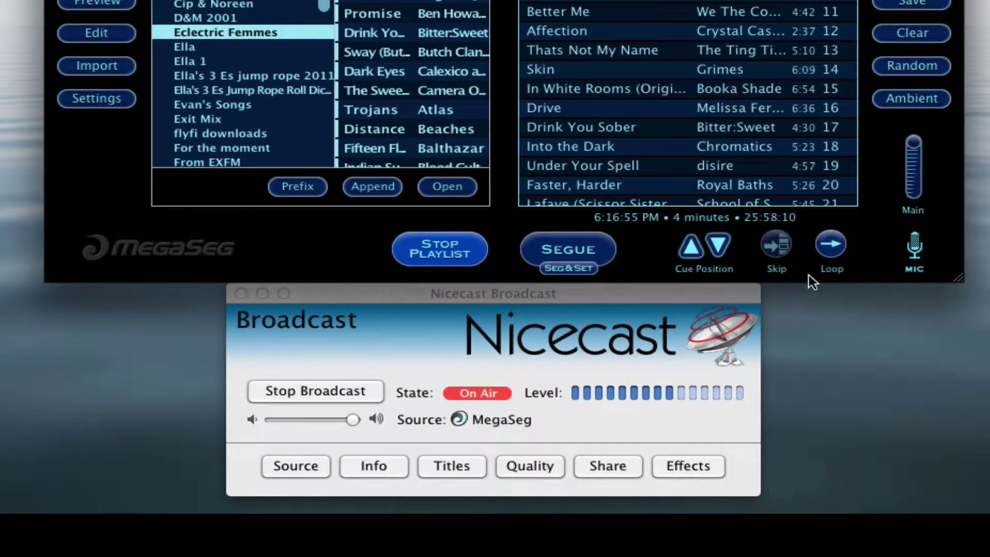
left_click(916, 245)
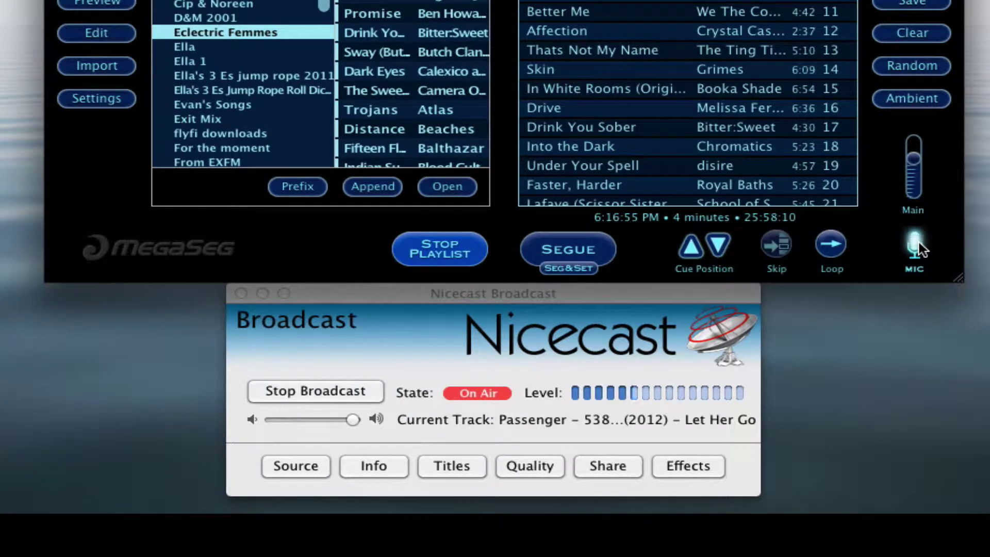
left_click(918, 247)
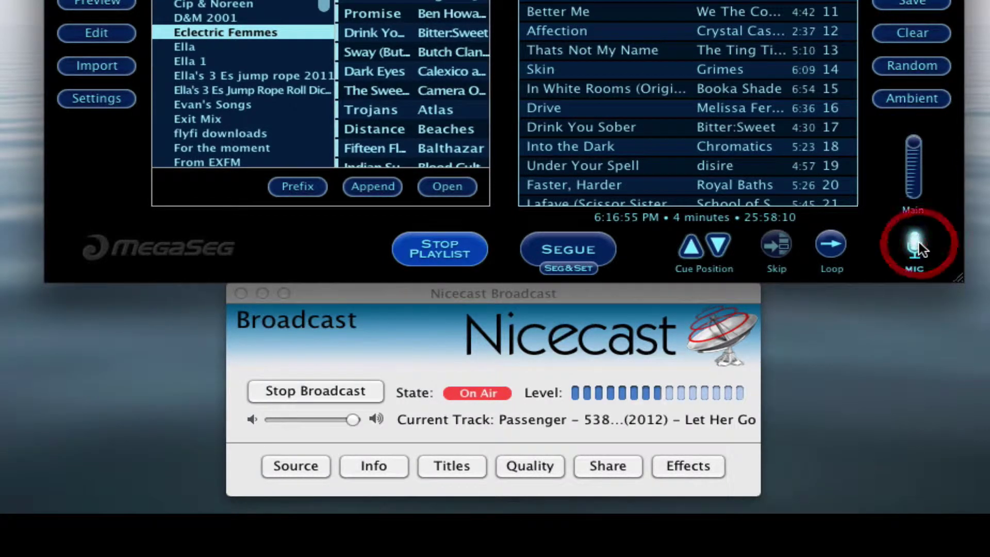
left_click(567, 251)
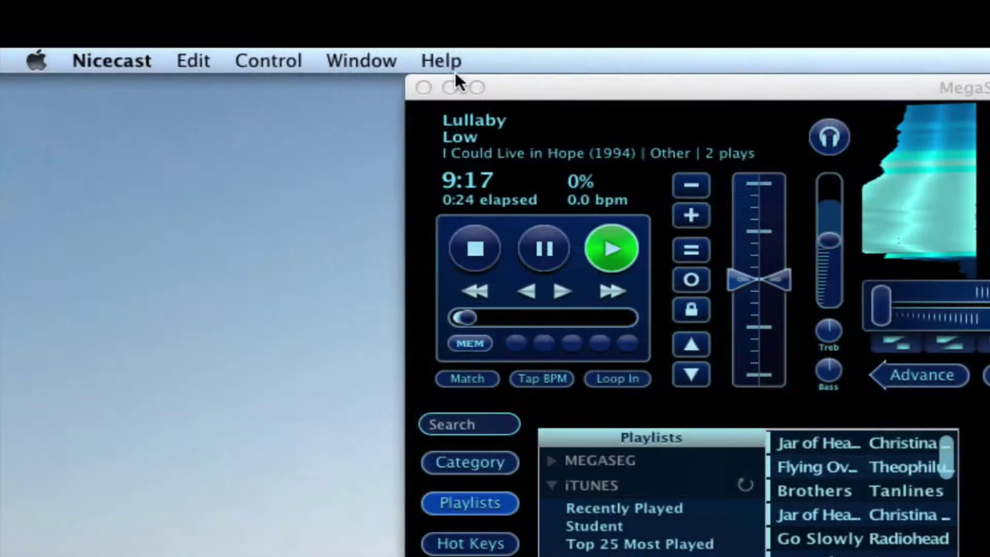
Step: Open the Nicecast Manual and browse Basic Setup, External Server, Firewalls and Routers, then Using Effects
left_click(447, 59)
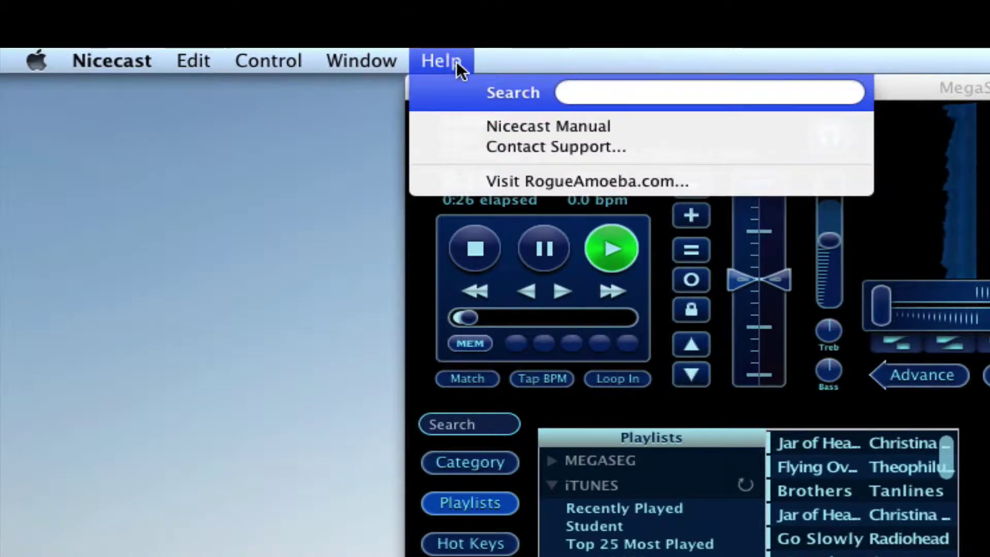
left_click(504, 125)
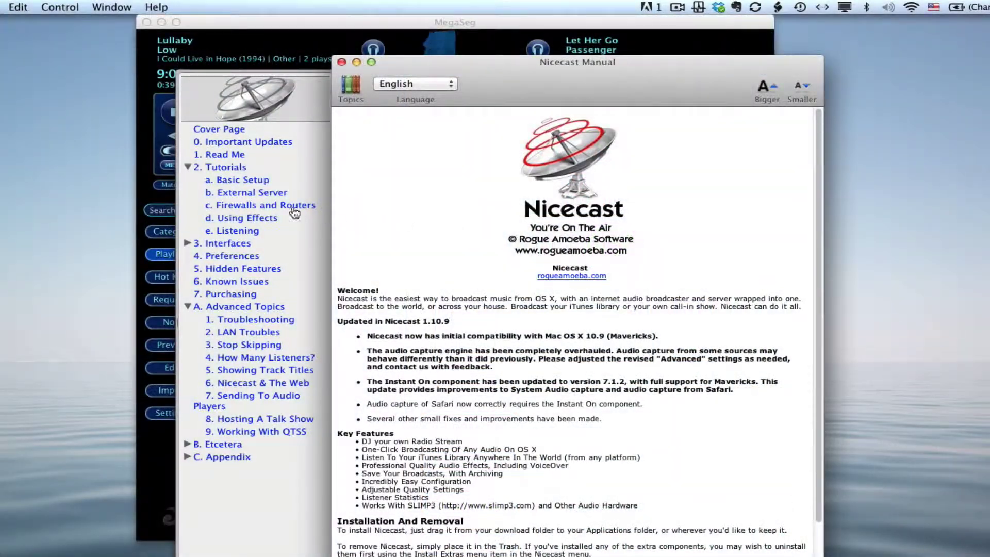
left_click(230, 182)
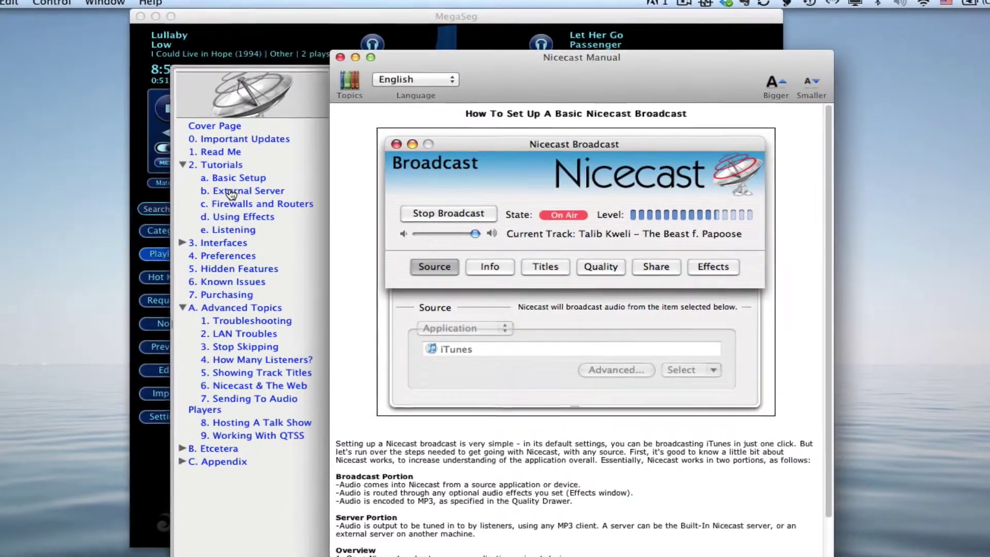
left_click(230, 193)
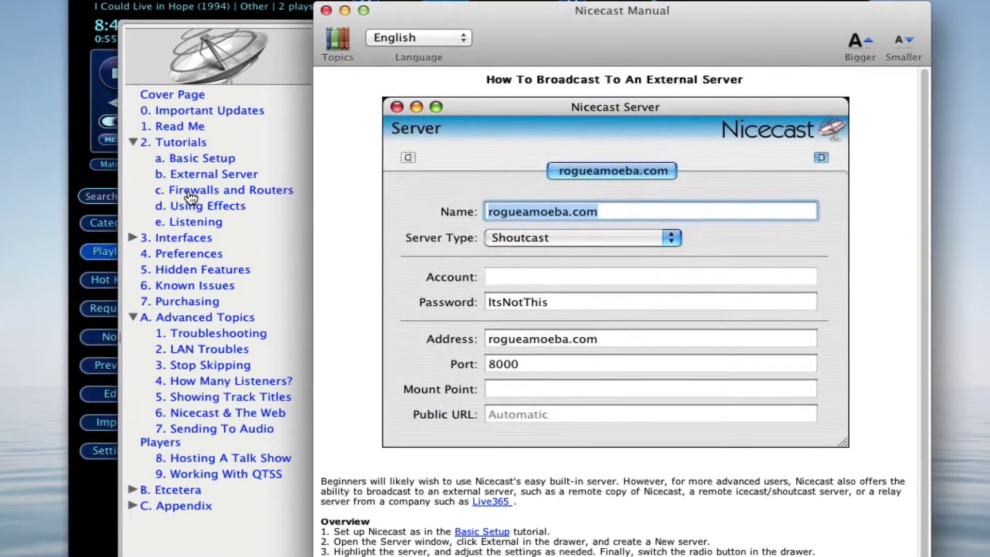
left_click(189, 192)
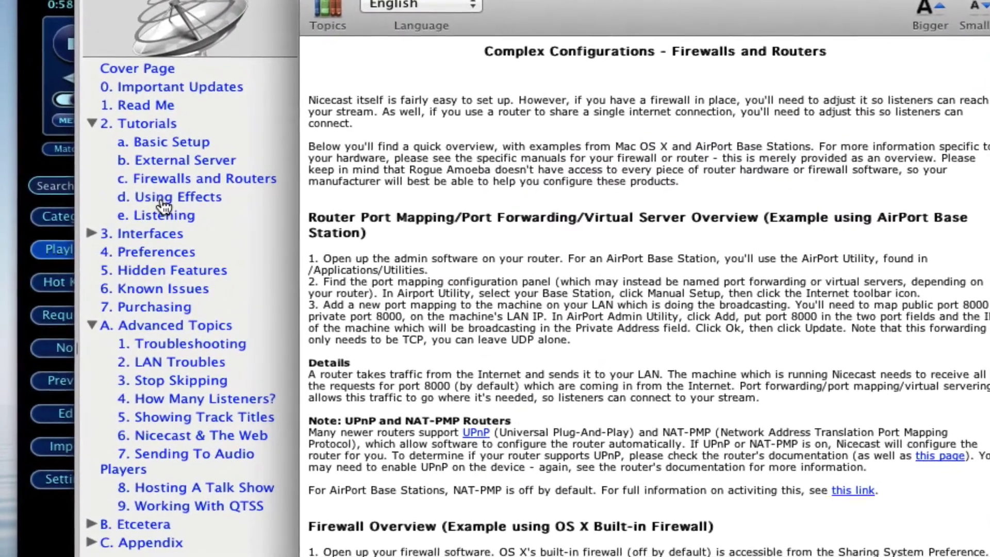
left_click(170, 198)
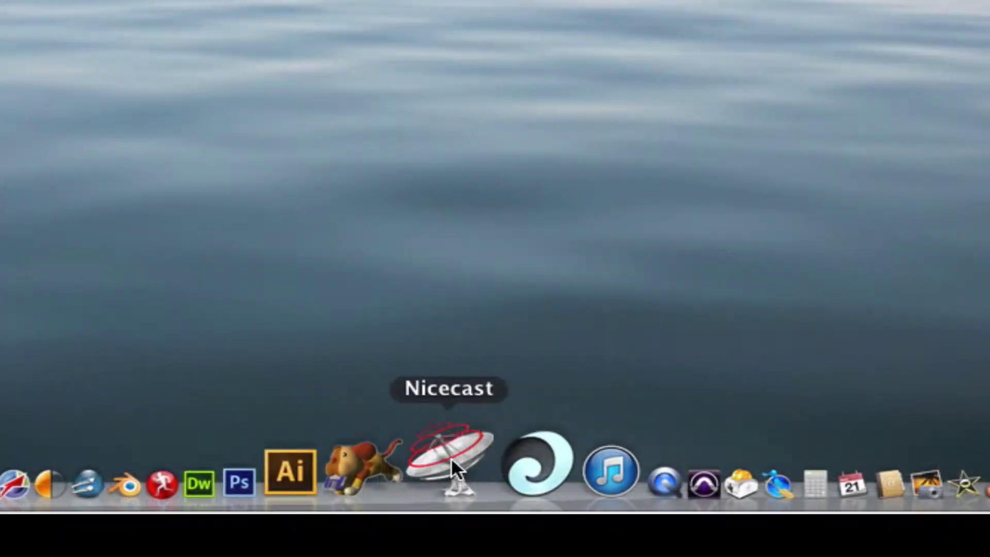
Step: Launch Nicecast from the Dock, show the stream Info fields, and click into the Name field
left_click(451, 457)
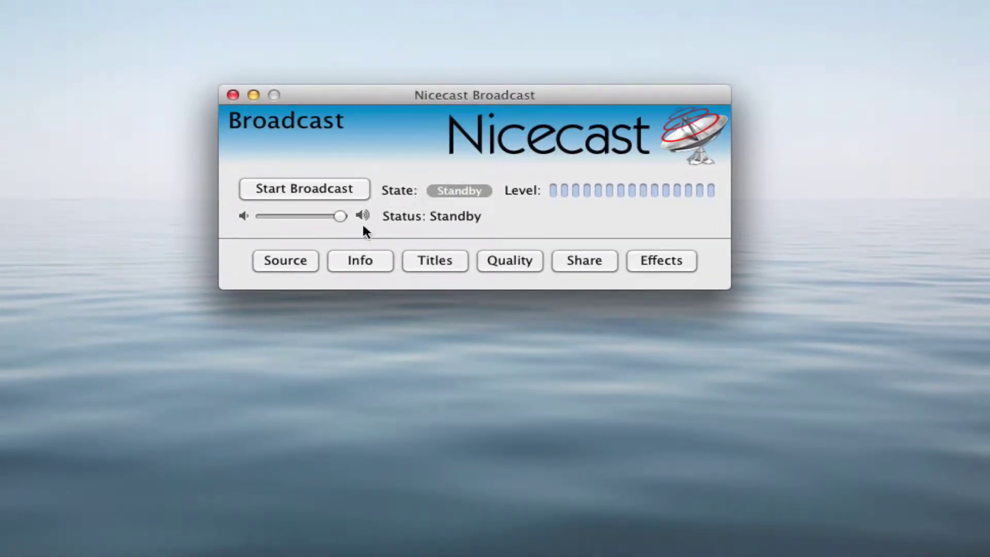
left_click(351, 257)
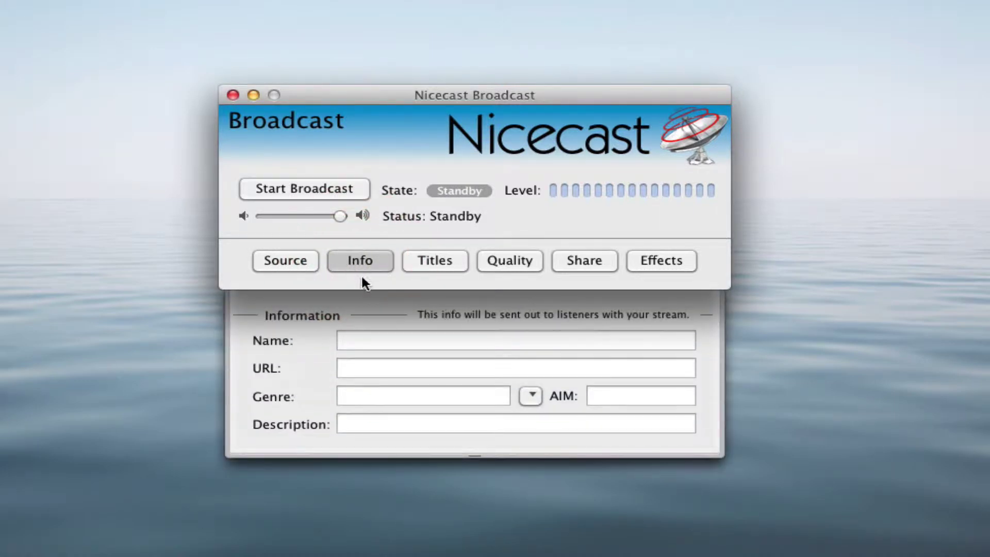
left_click(376, 342)
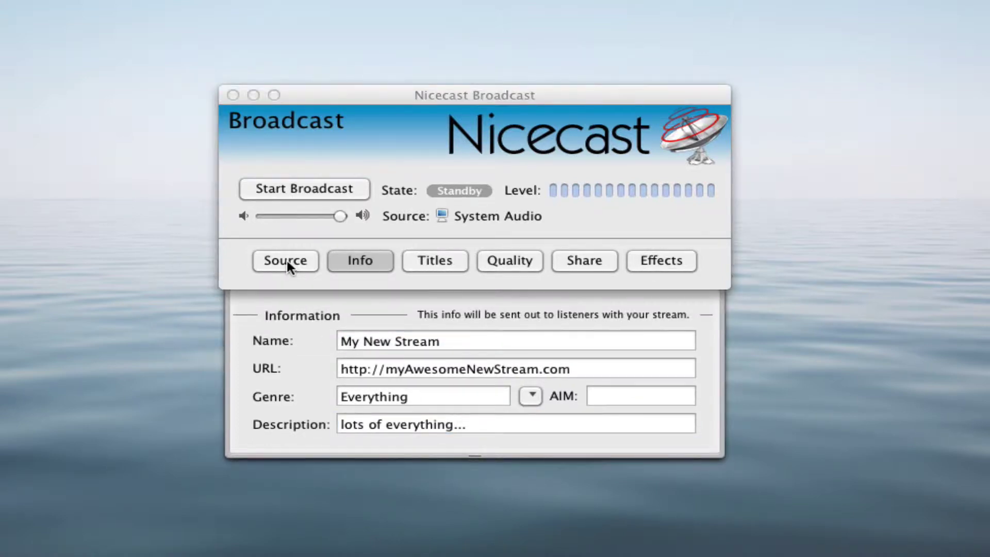
Step: Show the Source settings and look through the source types and available audio input devices
left_click(287, 260)
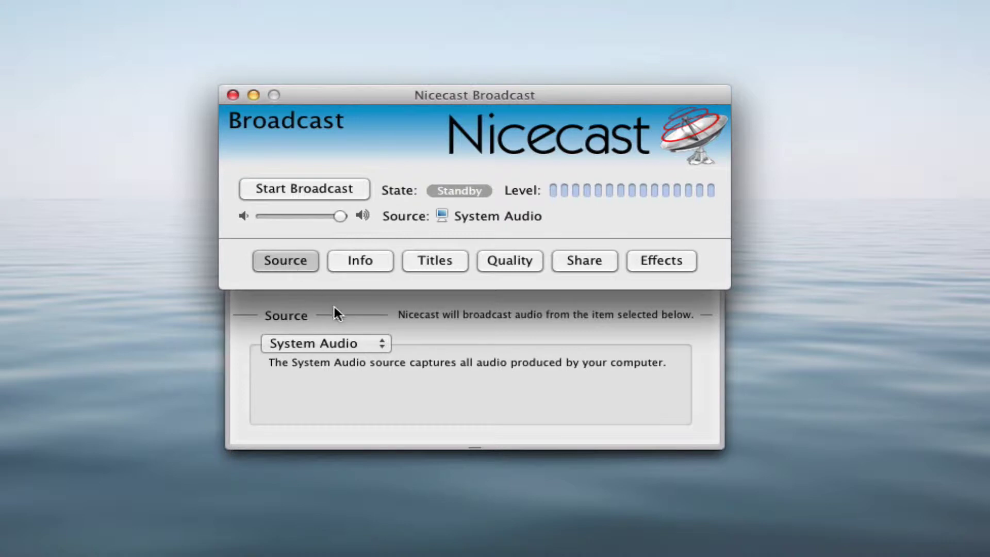
left_click(375, 342)
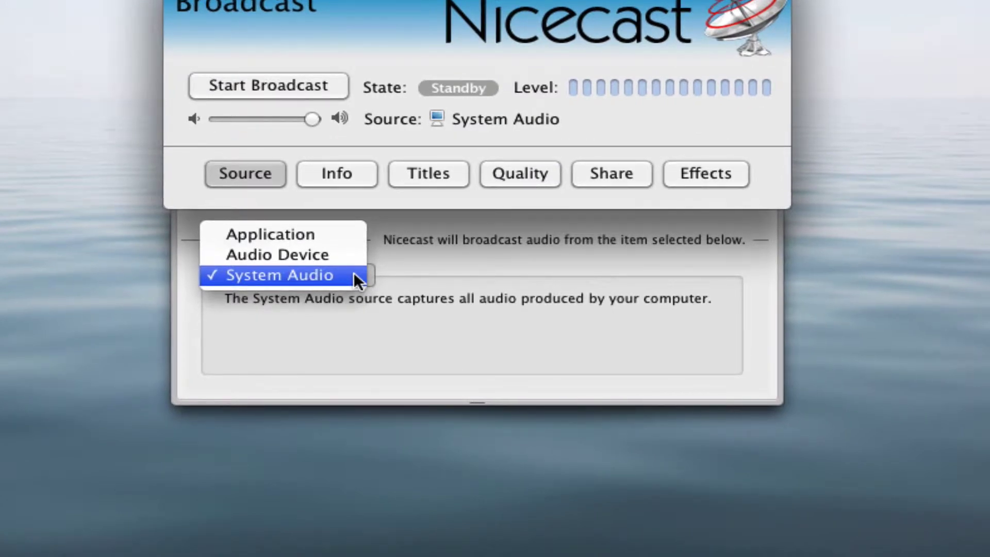
left_click(332, 252)
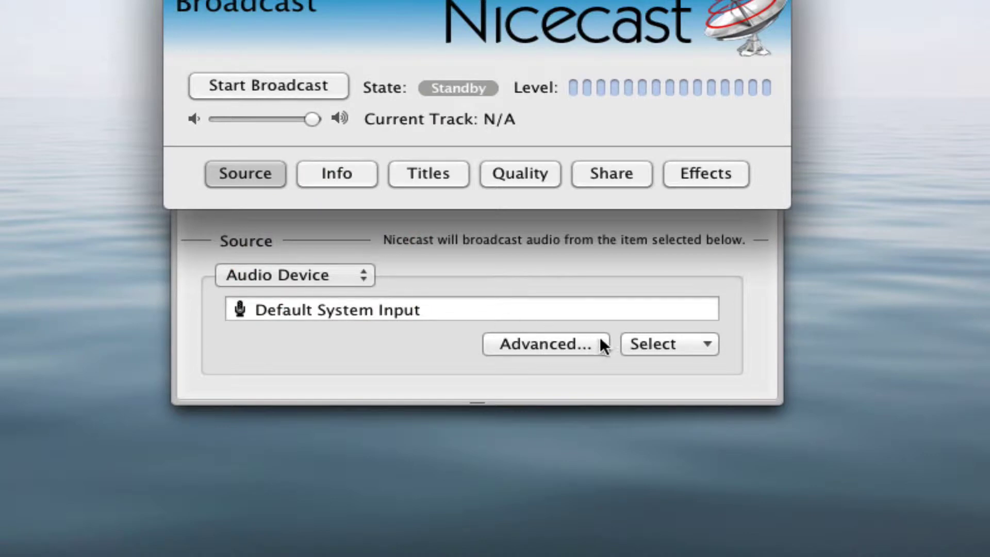
left_click(655, 345)
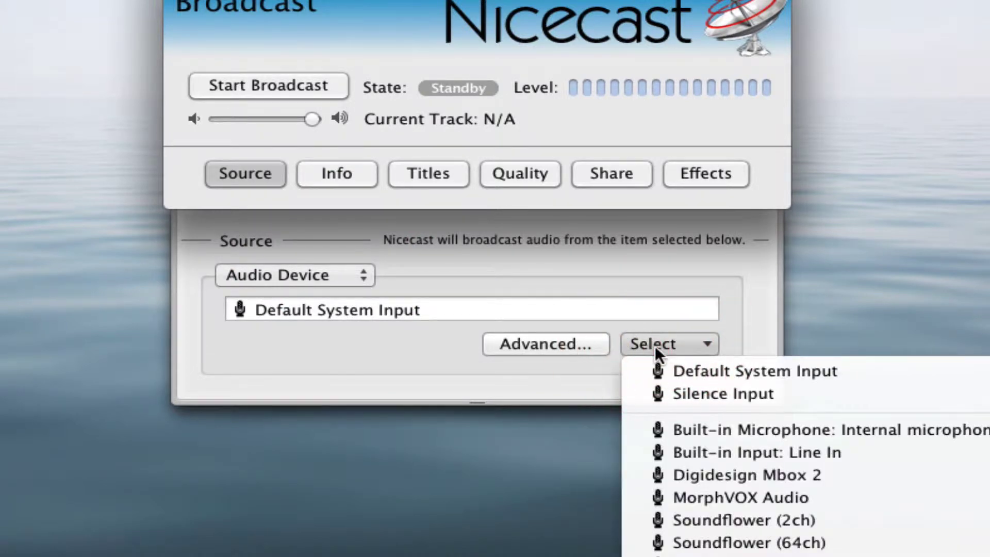
Step: Set the source type to Application with iTunes selected, and start the broadcast
left_click(347, 270)
left_click(348, 270)
left_click(336, 254)
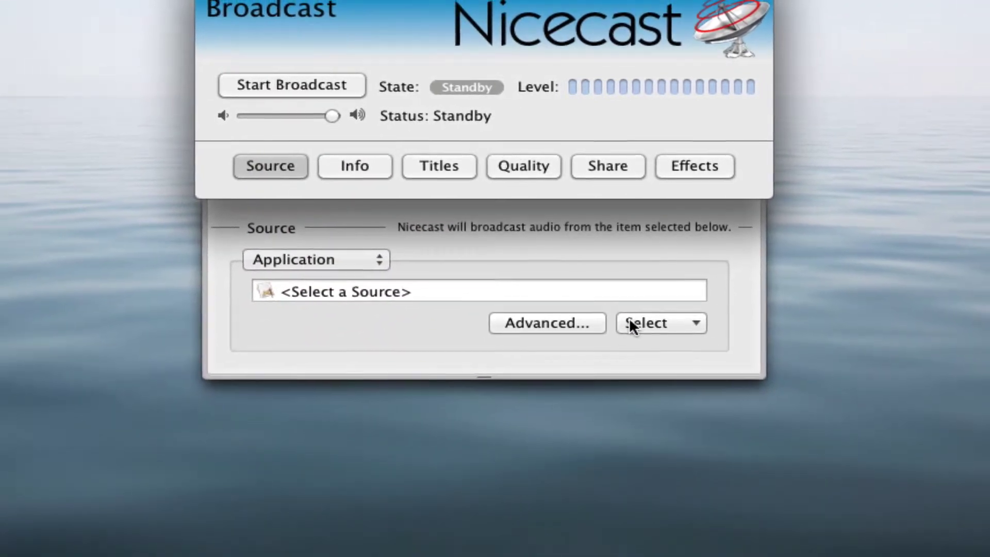
left_click(629, 317)
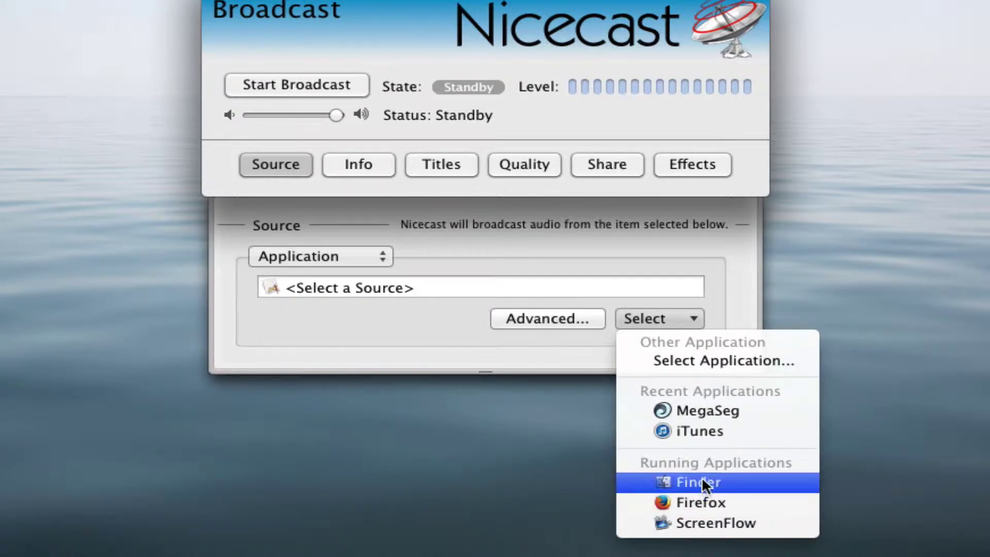
left_click(703, 429)
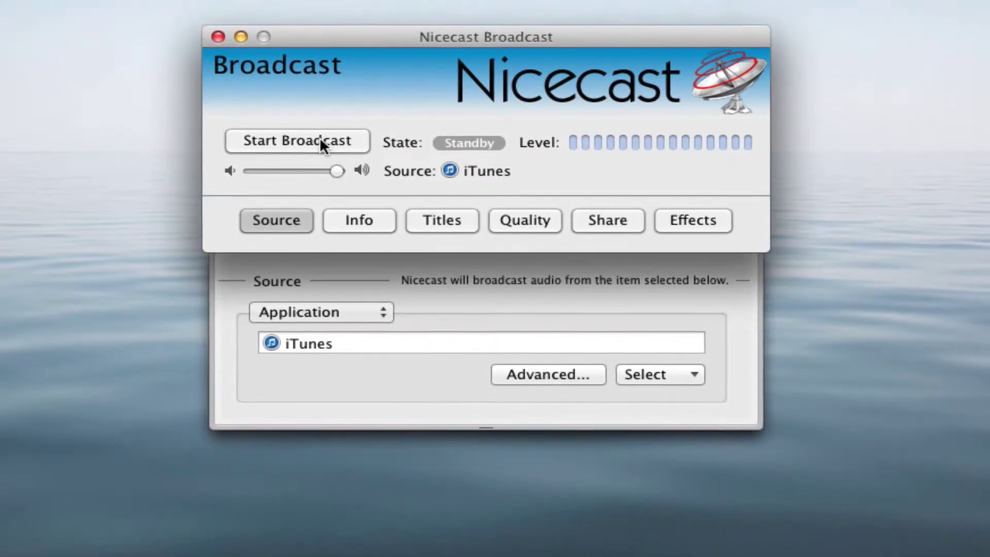
left_click(322, 120)
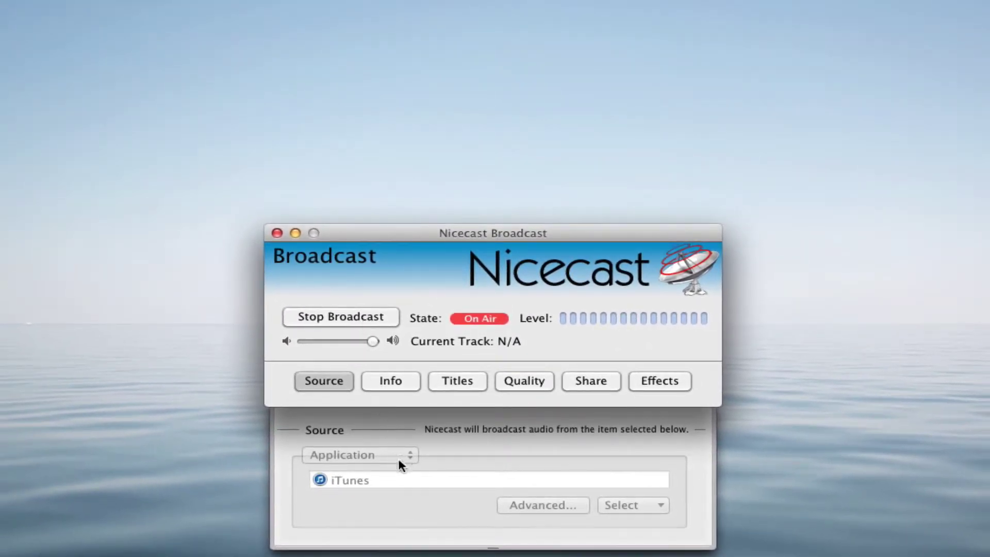
Step: Move the Nicecast window below iTunes and play Freedom fry (emeron & fox remix) from Eclectric Femmes
left_click_drag(493, 546, 466, 379)
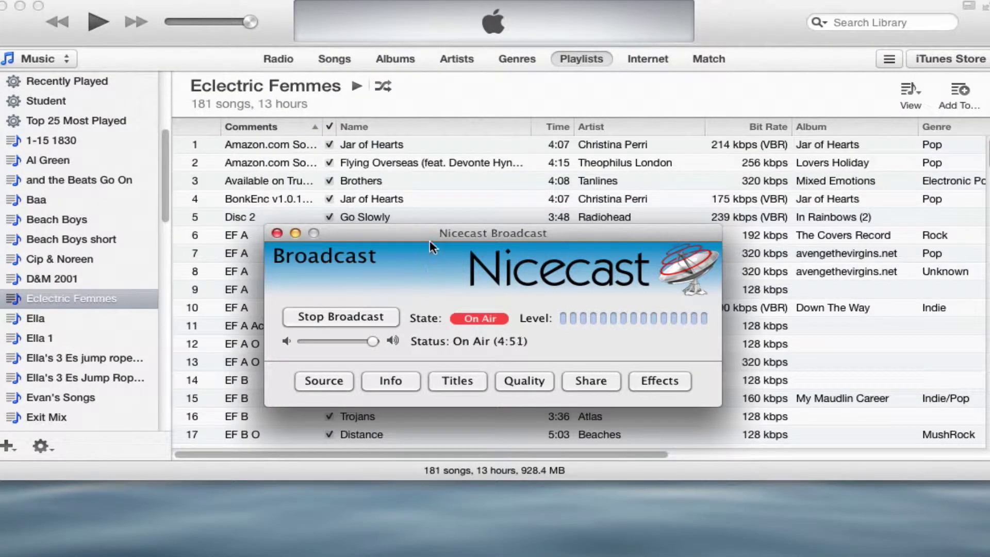
left_click_drag(431, 231, 450, 461)
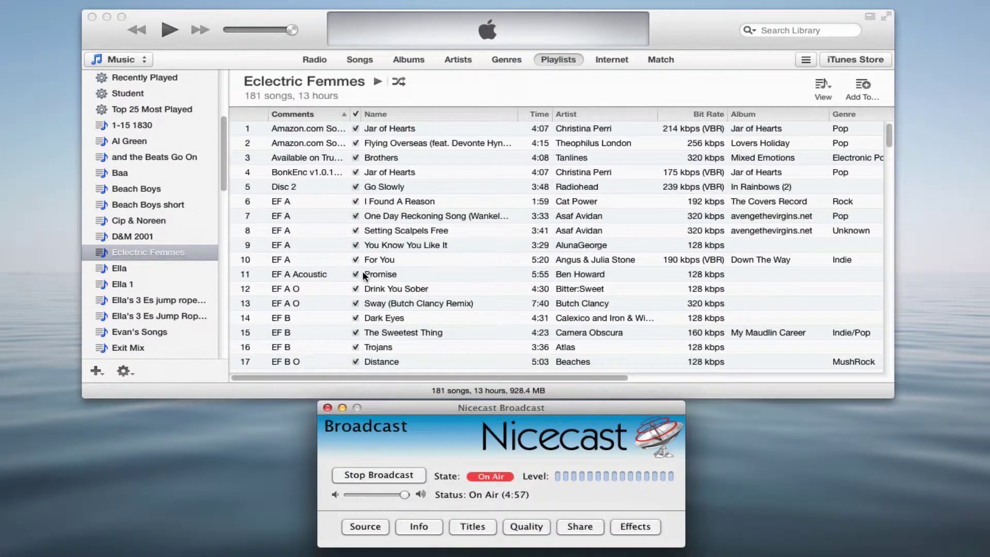
scroll(336, 216, "down", 20)
scroll(370, 233, "down", 1)
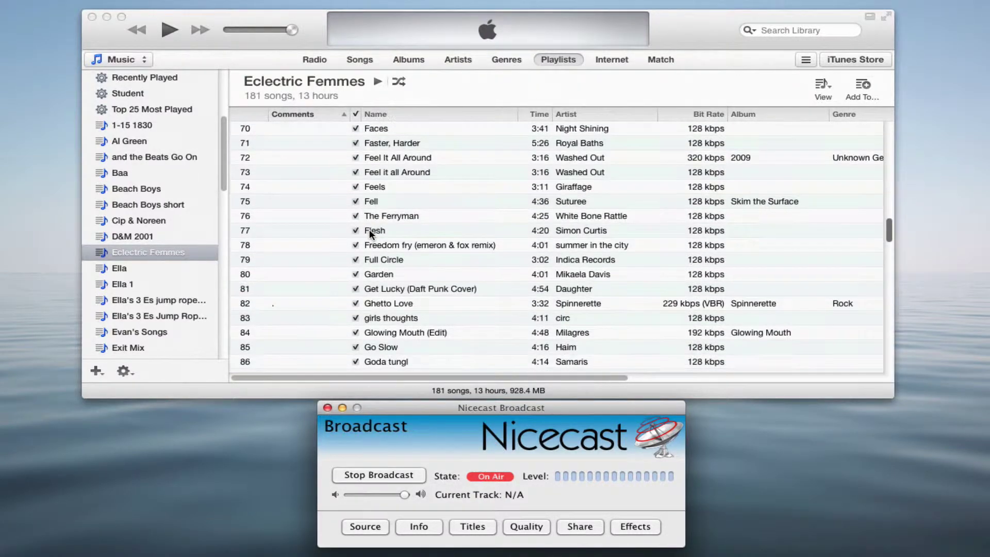
left_click(380, 245)
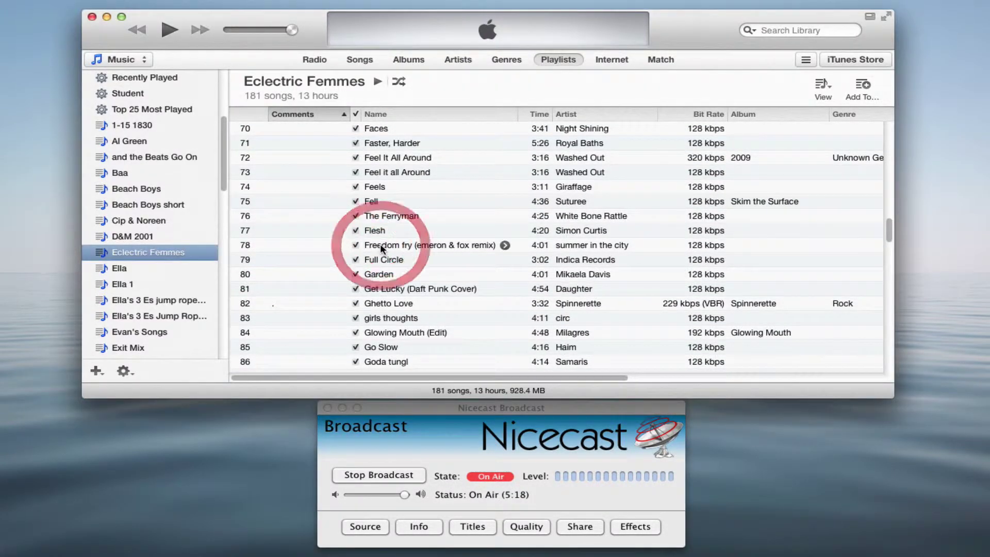
left_click(319, 244)
double_click(319, 245)
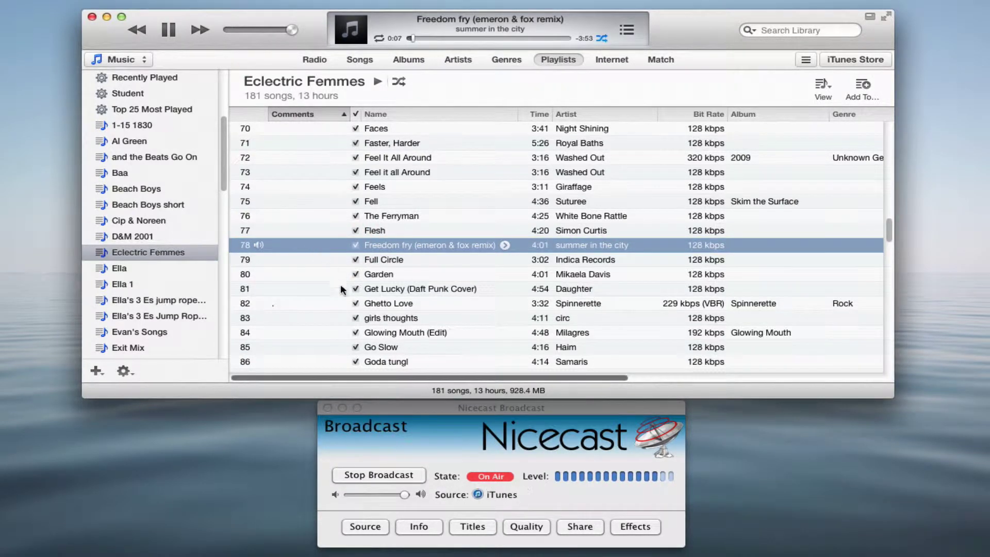
Step: Show the broadcast's Share addresses and select the full Local URL ending :8006/listen.m3u
left_click(453, 435)
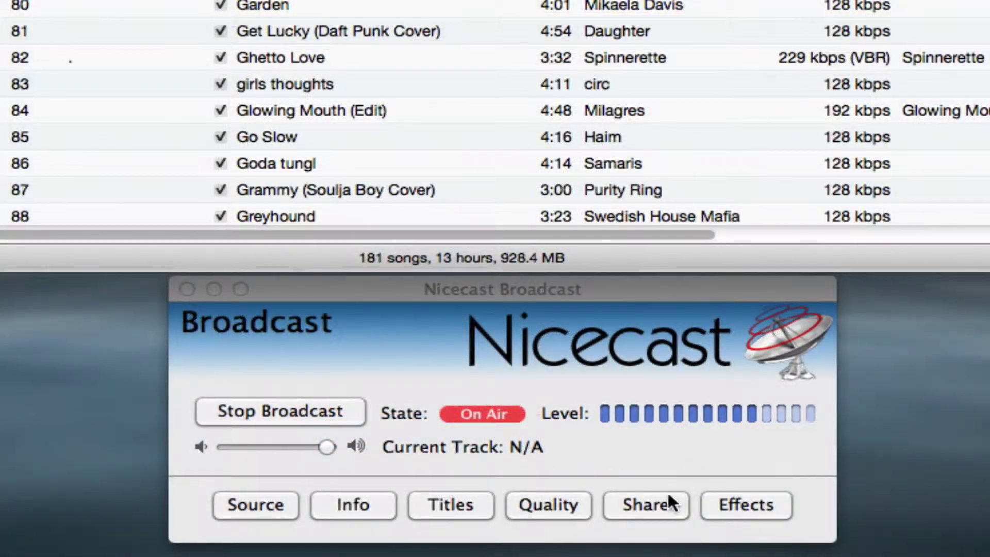
left_click(630, 509)
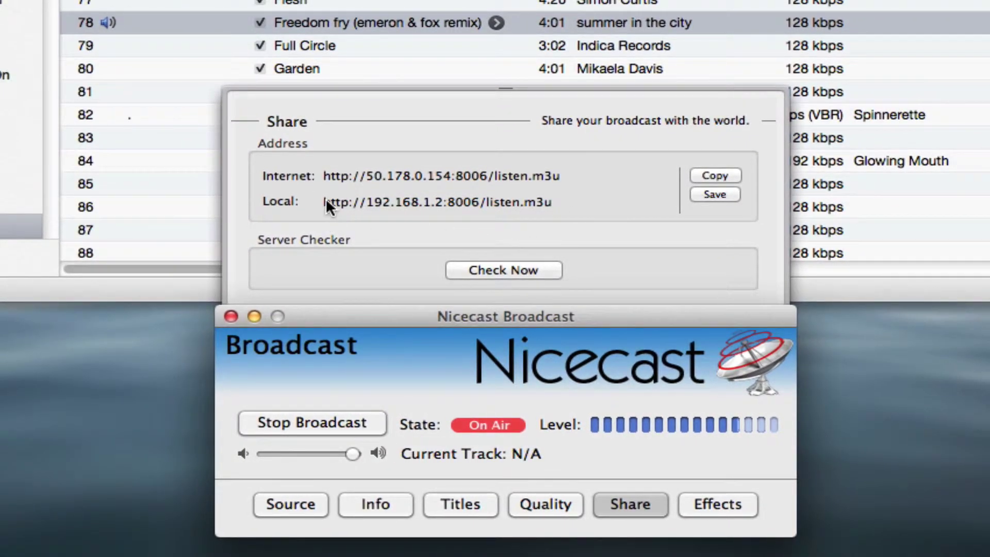
left_click_drag(325, 202, 423, 202)
left_click_drag(549, 204, 551, 204)
key("super+c")
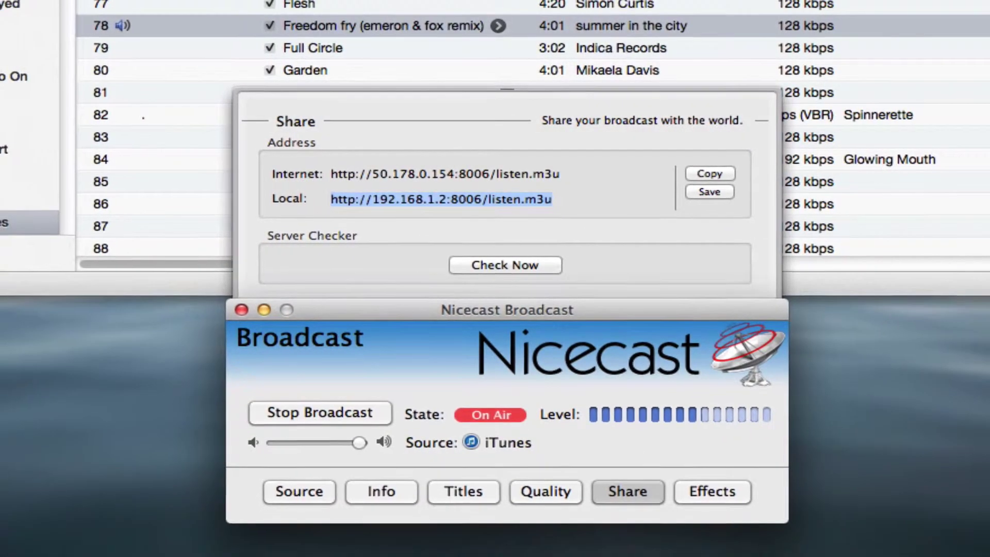
mouse_move(572, 552)
left_click(572, 532)
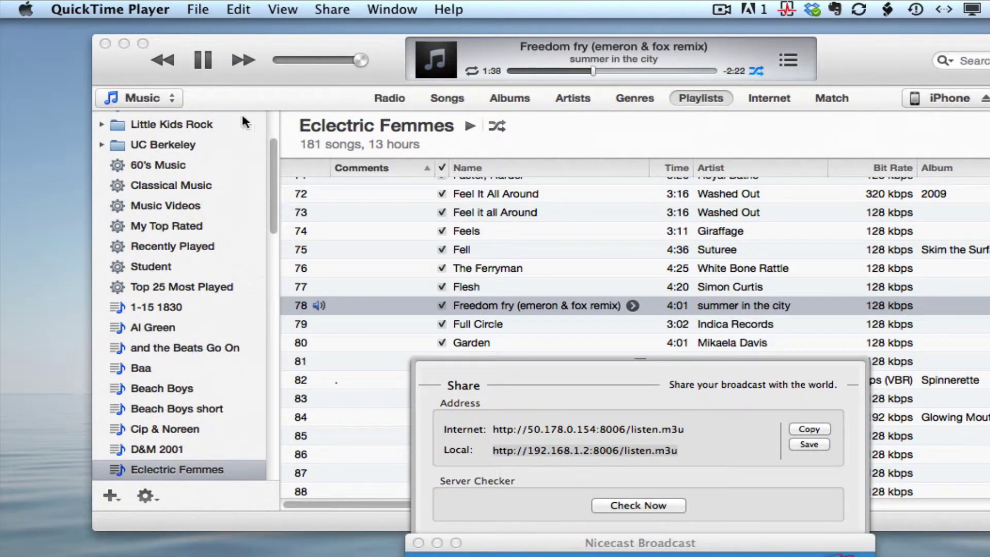
left_click(206, 10)
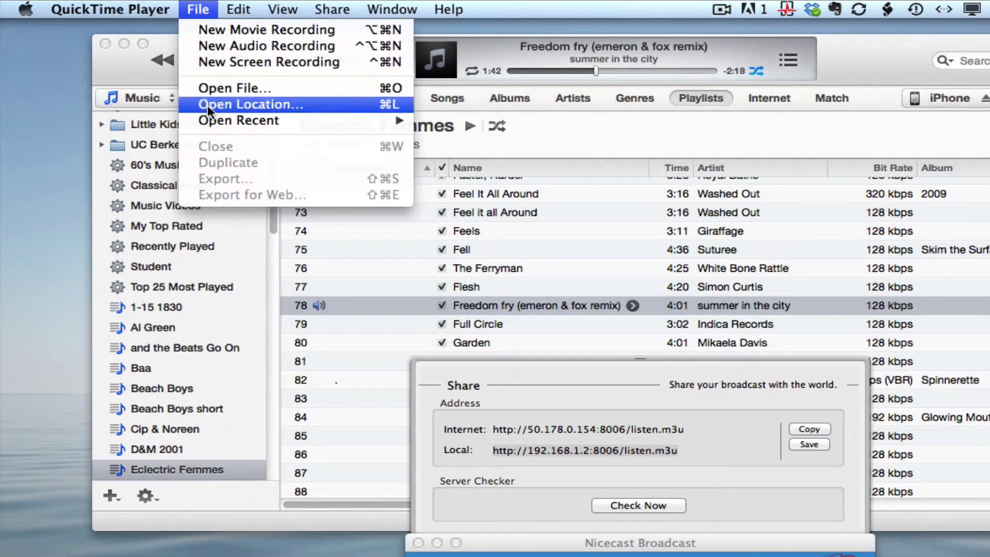
left_click(258, 106)
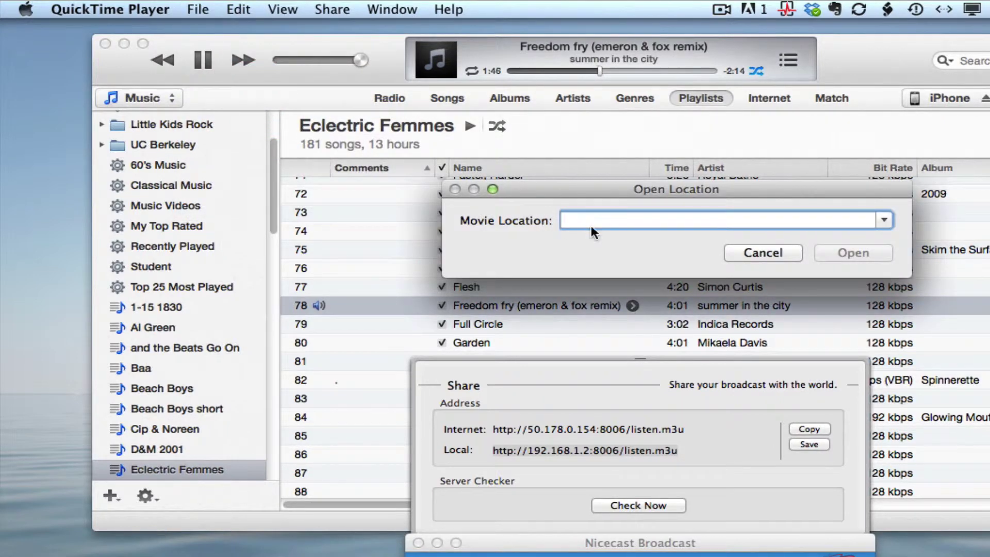
key("super+v")
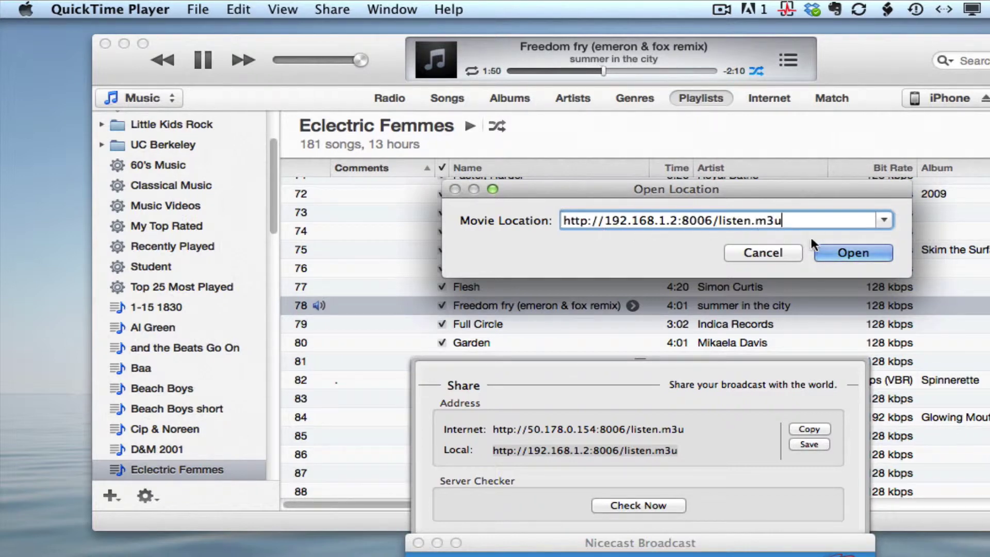
left_click(848, 251)
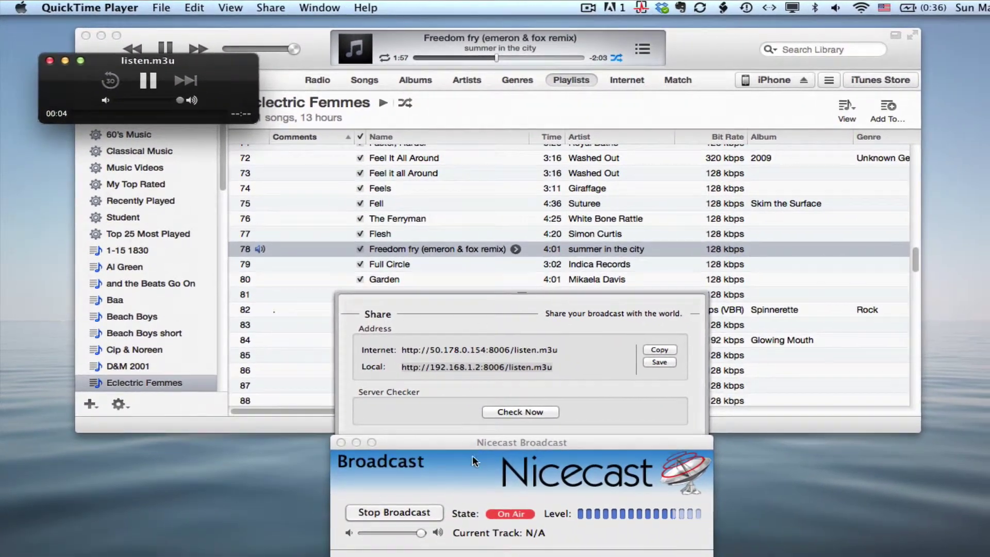
Step: Lower the Nicecast listening volume almost to silence and cancel QuickTime's Open Location prompt
left_click(437, 553)
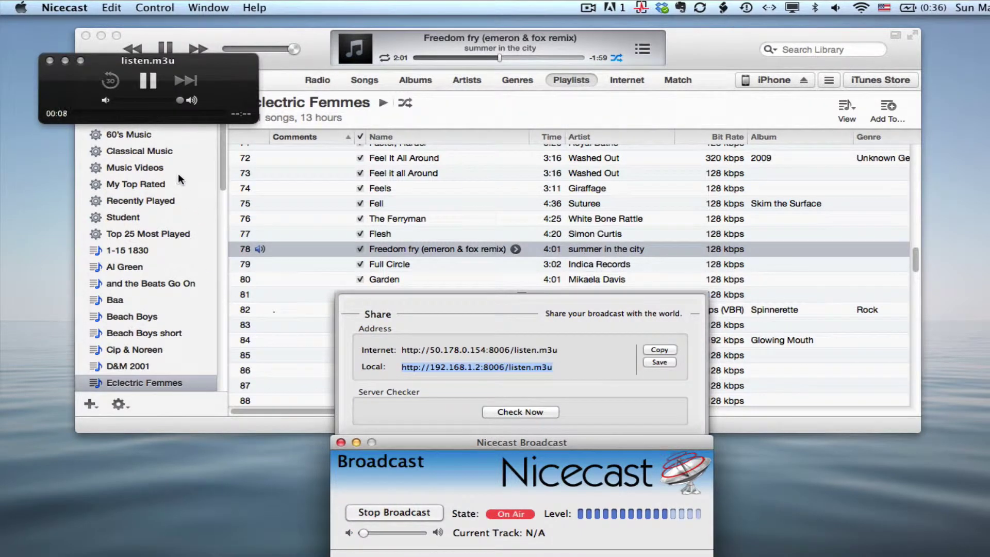
left_click_drag(179, 99, 226, 128)
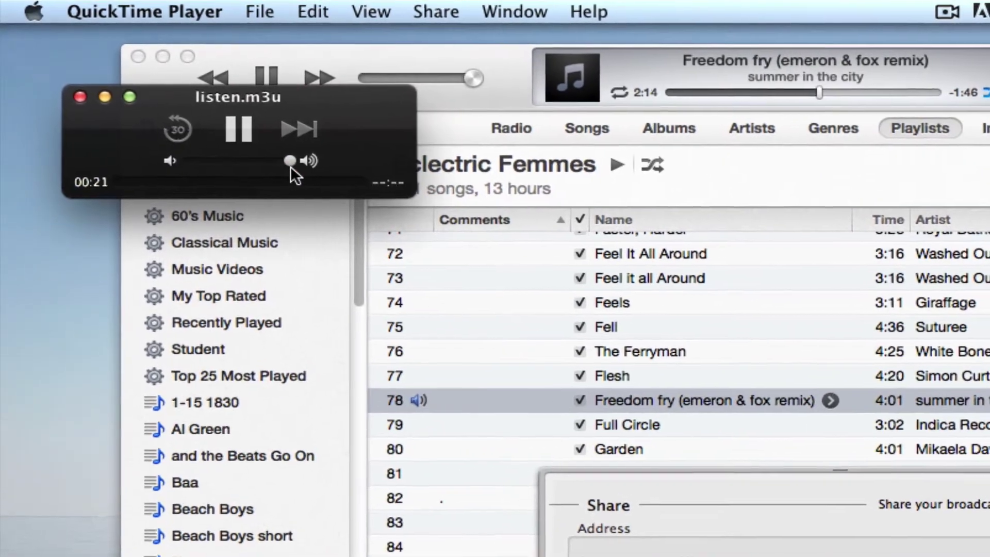
left_click(293, 167)
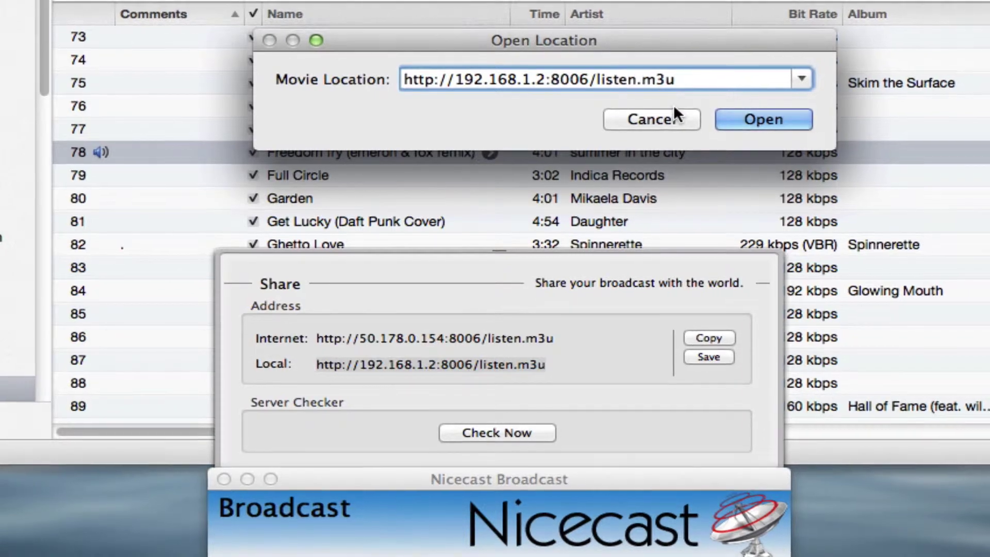
left_click(665, 119)
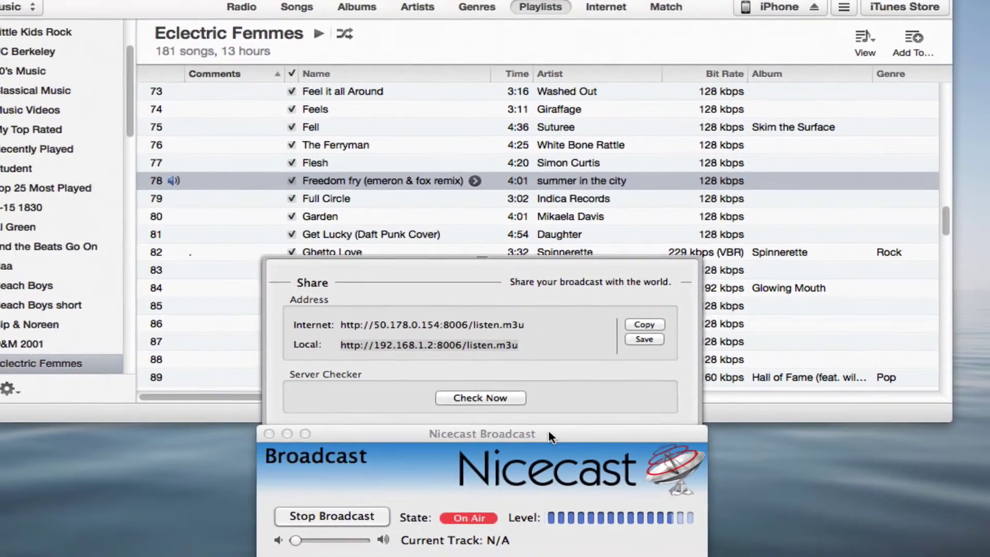
left_click(550, 437)
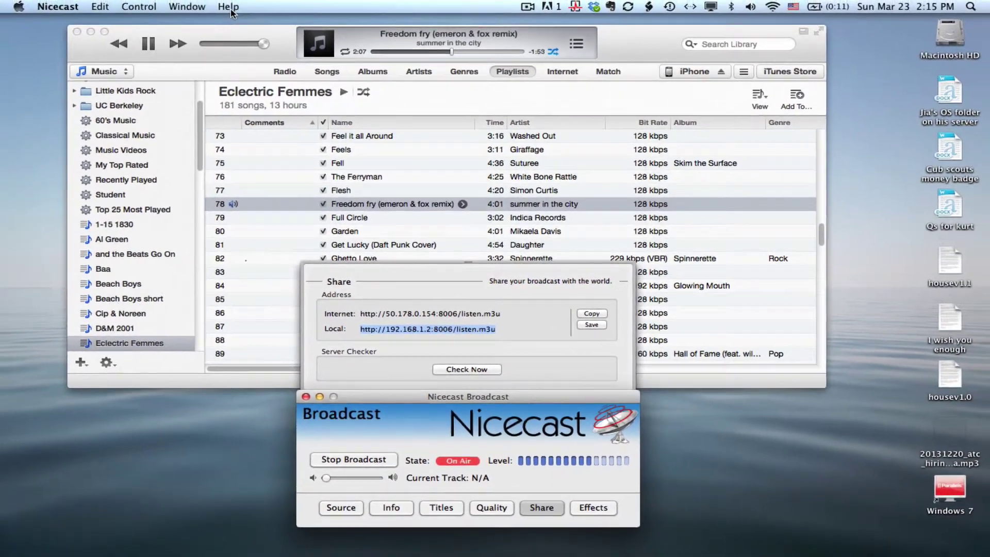
Step: Open the Nicecast Manual from Help and go to the Firewalls and Routers page
left_click(228, 7)
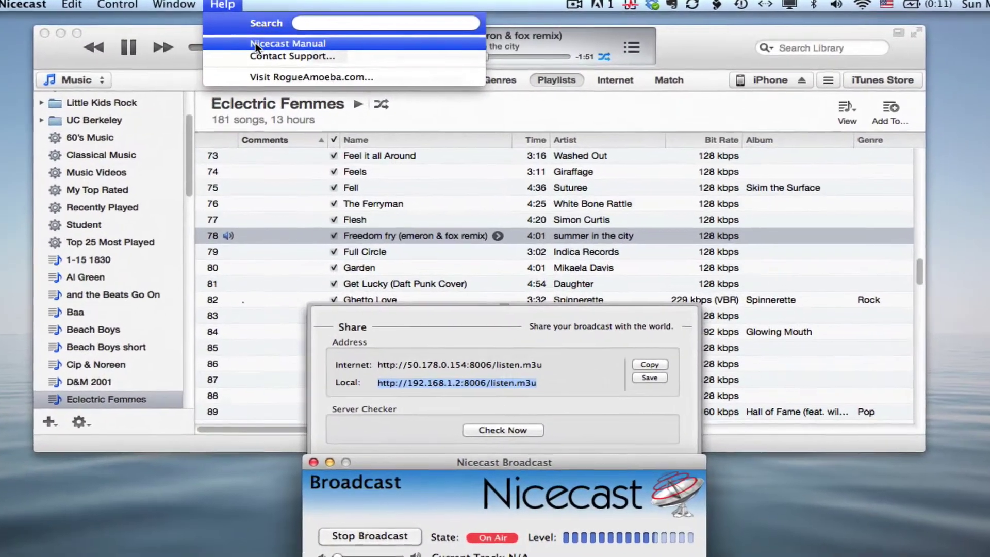
left_click(255, 42)
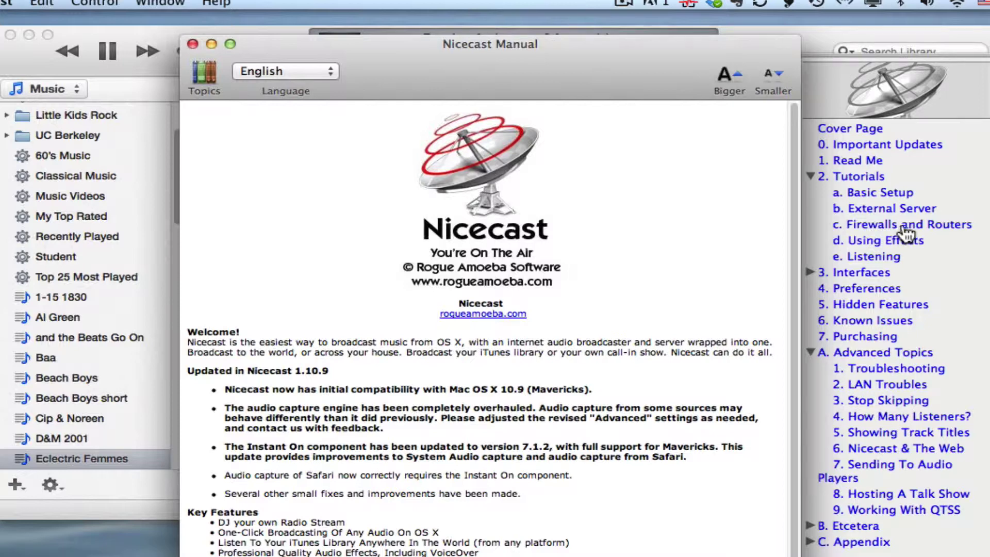
left_click(940, 225)
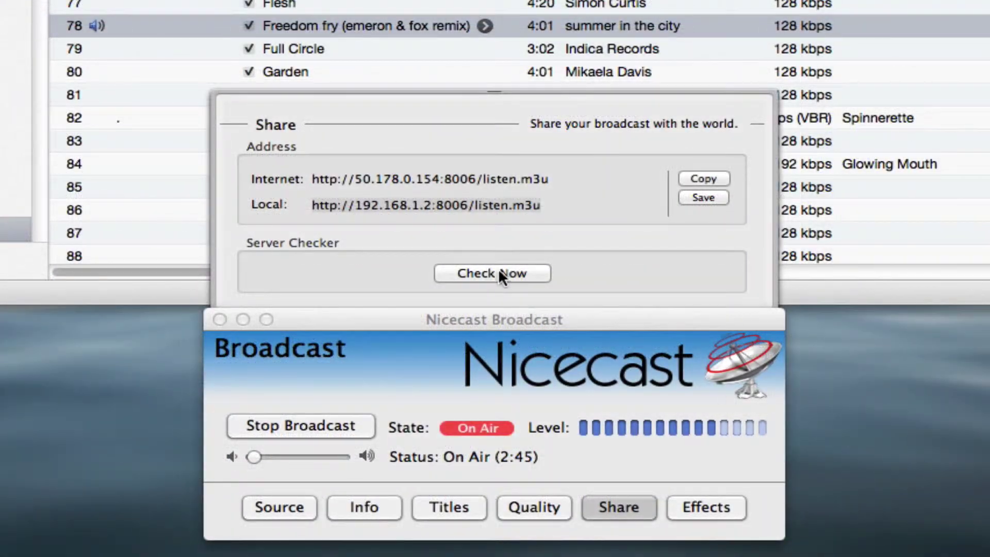
Step: In the Share pane, run Check Now under Server Checker and get a successful result
left_click(535, 271)
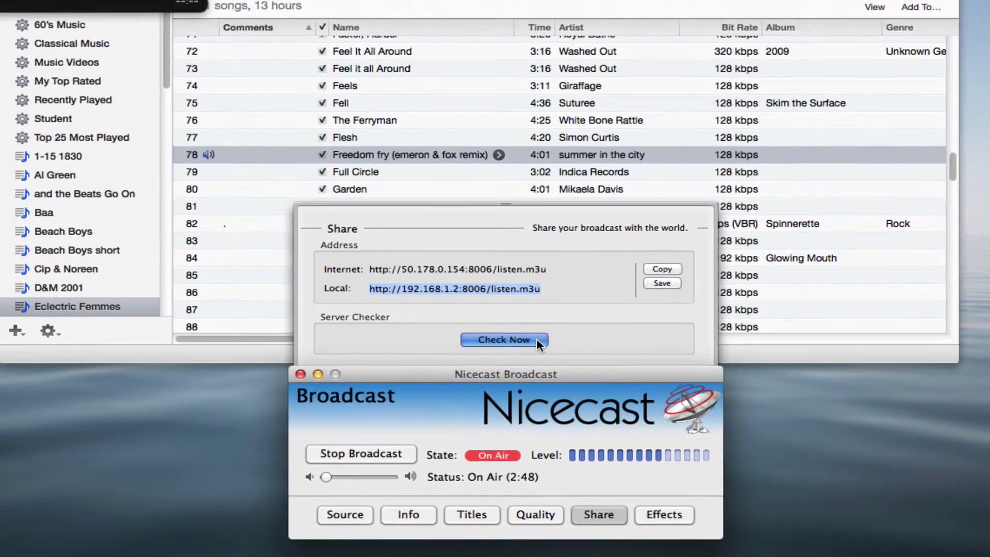
left_click(536, 339)
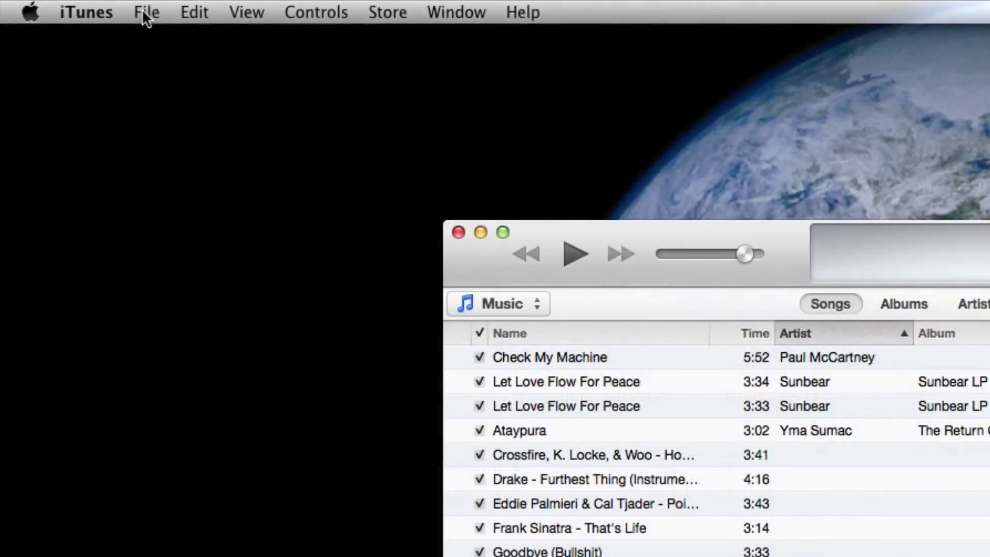
left_click(145, 14)
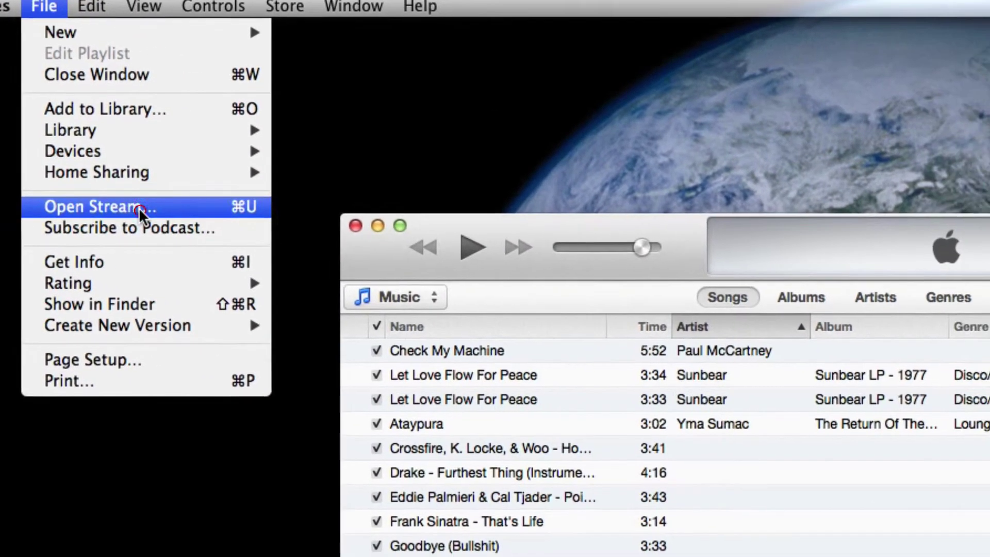
left_click(232, 214)
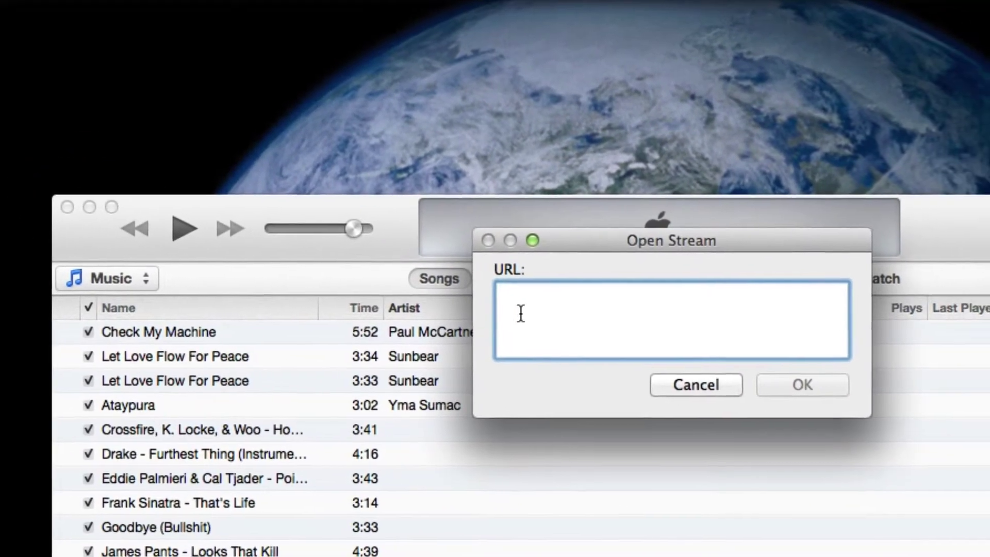
type("htt")
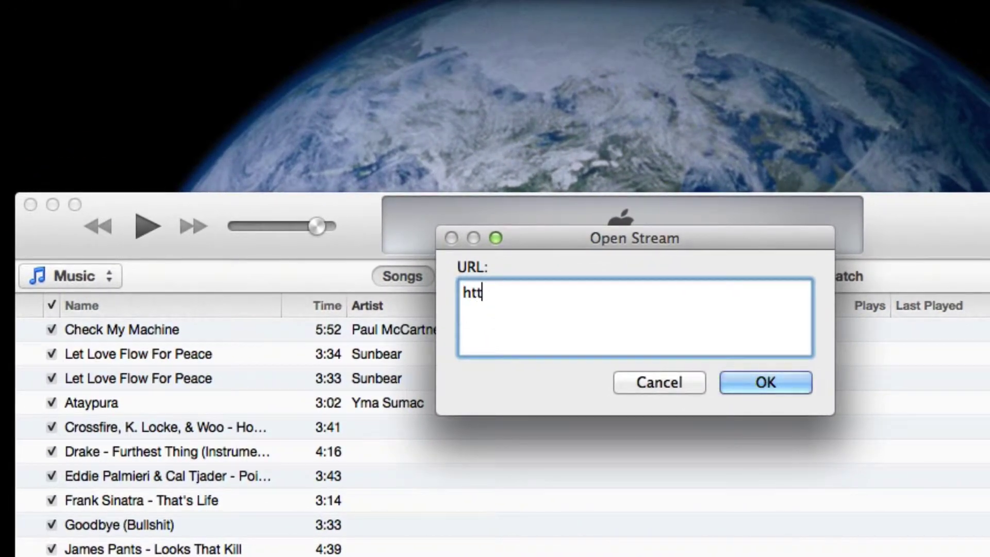
type("p")
type("://172.30.109.214:8000/listen.m3u")
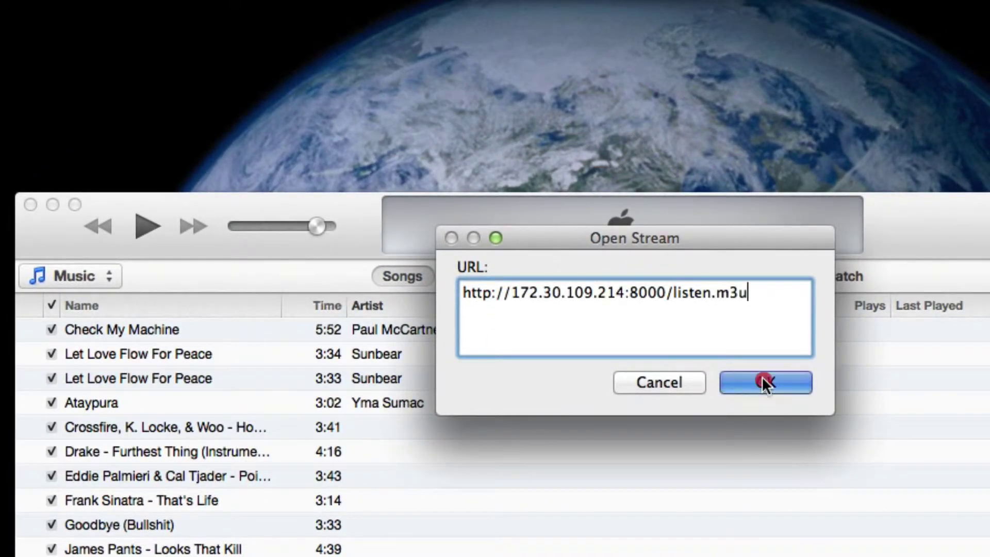
left_click(762, 381)
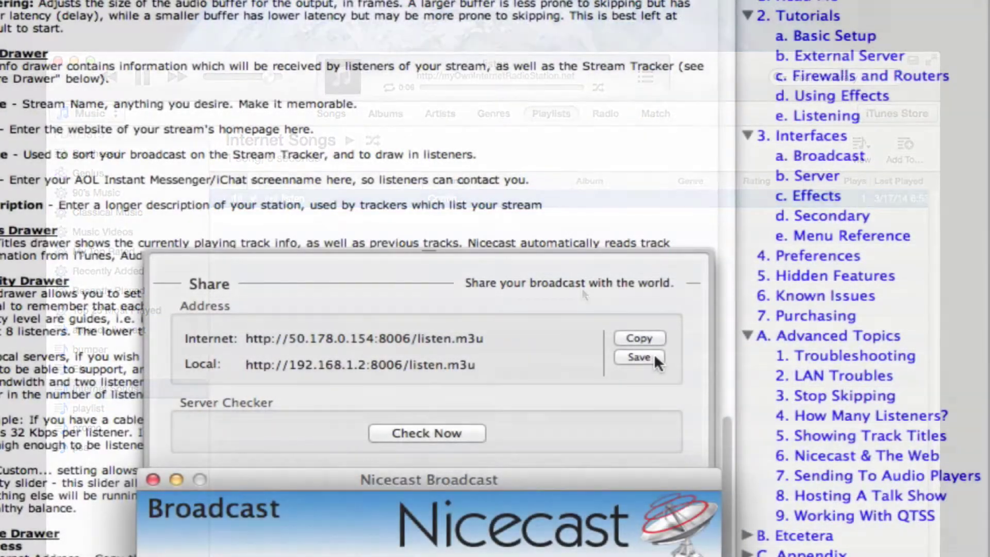
Step: Save the Share pane's listening address as the playlist MyNewStream.m3u on the Desktop
left_click(655, 356)
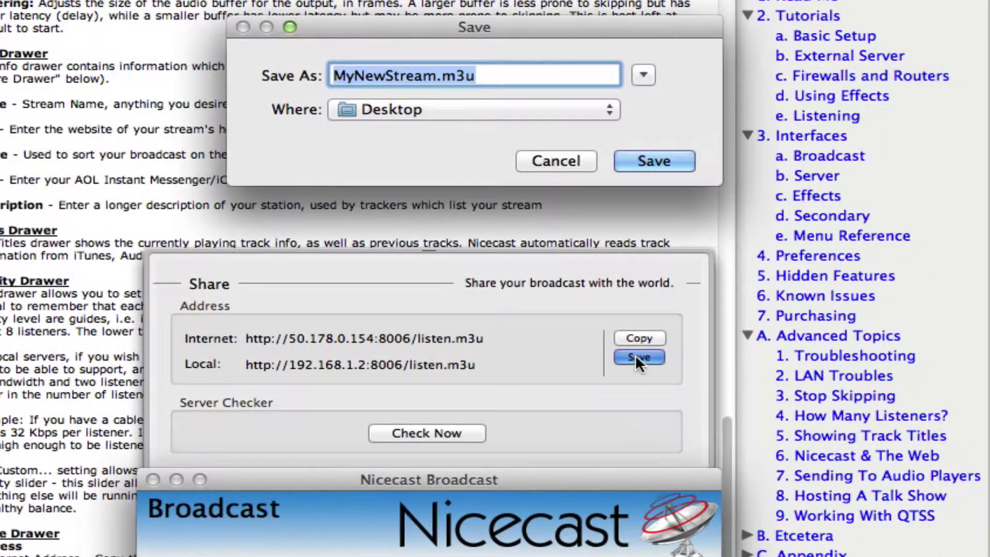
left_click(648, 161)
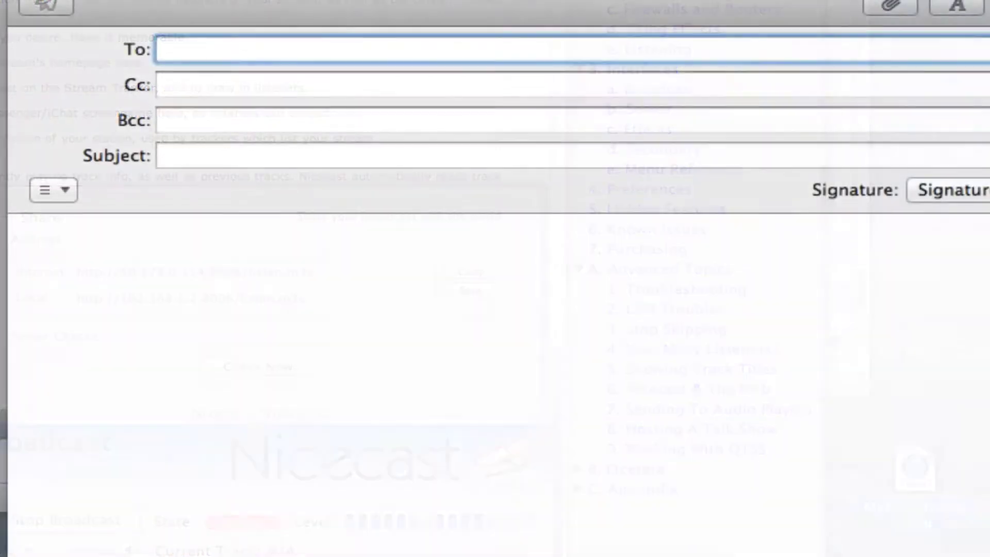
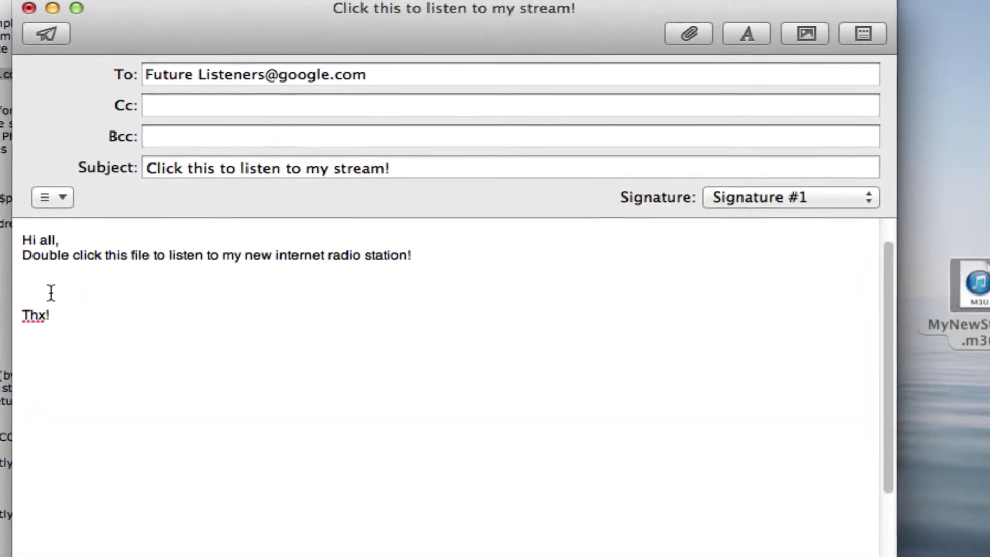
Step: Attach MyNewStream.m3u above 'Thx!' in the 'Click this to listen to my stream!' email and send it
left_click(28, 285)
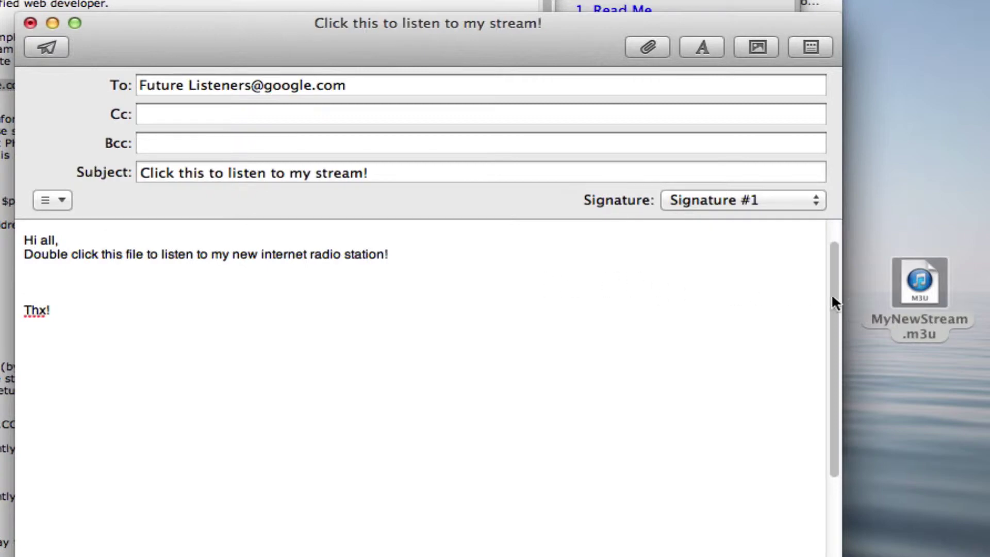
left_click_drag(918, 292, 47, 276)
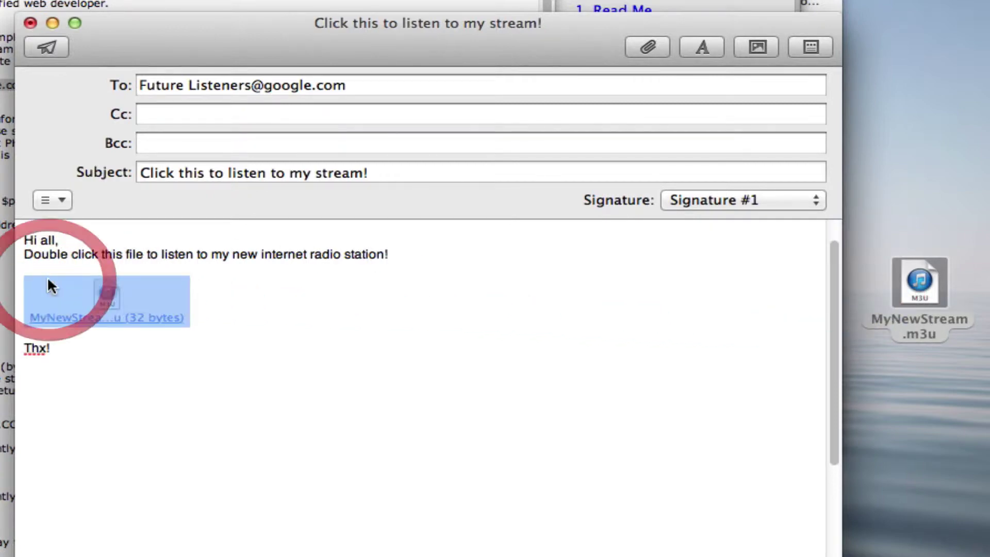
left_click(46, 47)
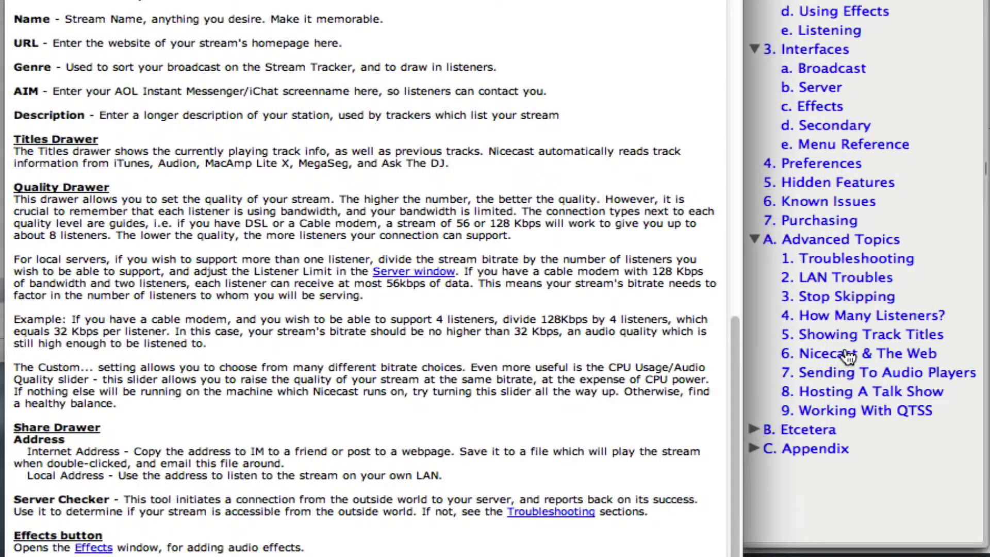
Step: Run Check Now on the stream and read the manual's 'Nicecast & The Web' and 'Firewalls and Routers' pages
left_click(848, 355)
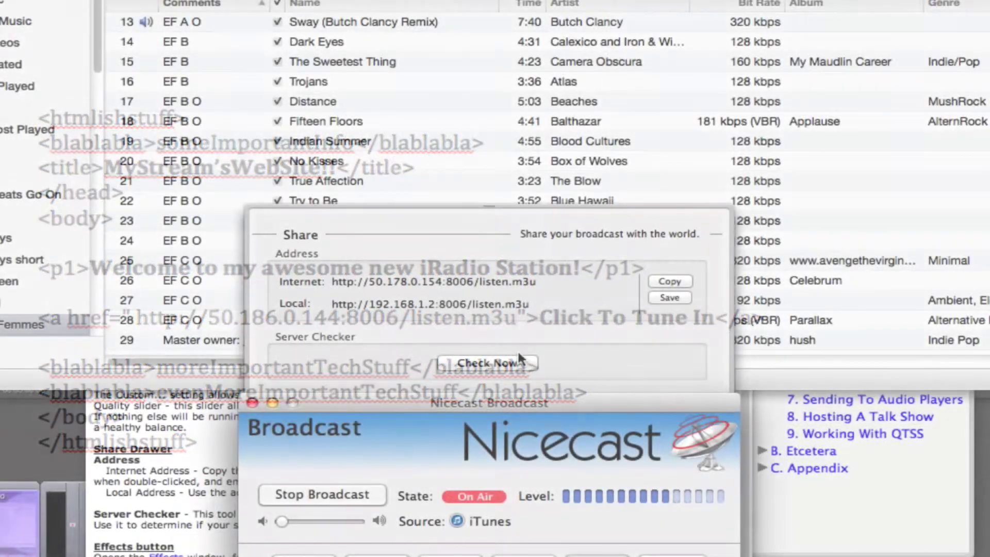
left_click(487, 363)
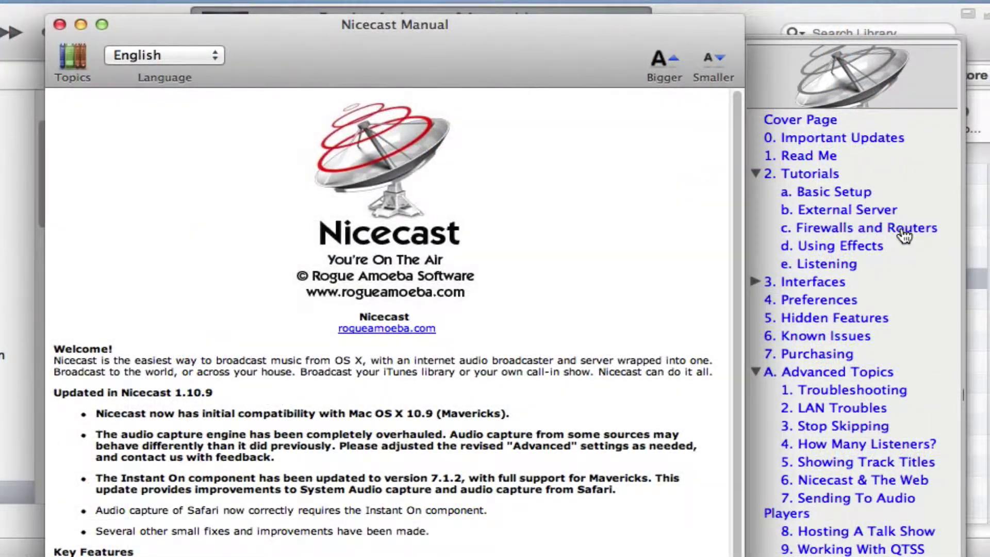
left_click(903, 234)
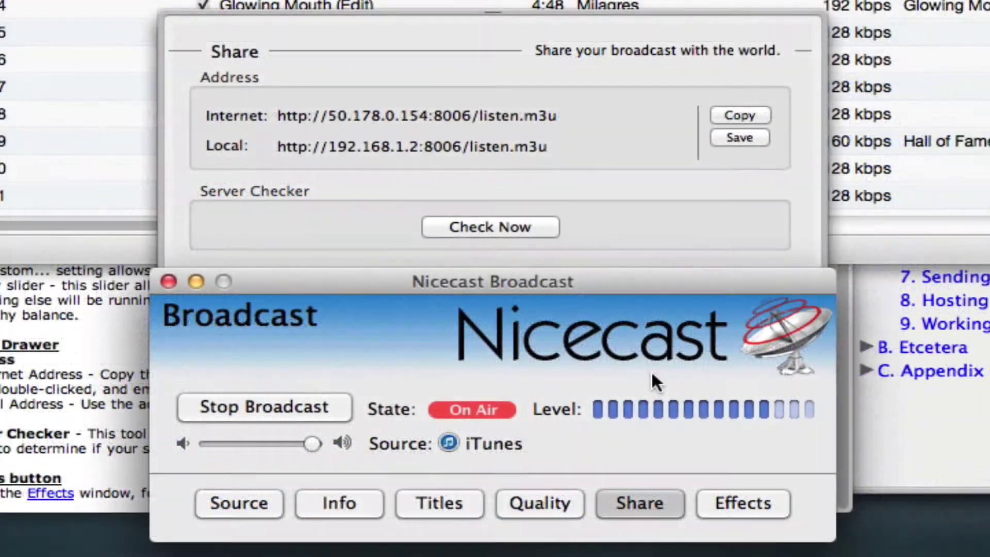
Step: Stop the broadcast, then choose 128 Kbps bitrate, 44.100 Khz sample rate and Stereo channels
left_click(547, 496)
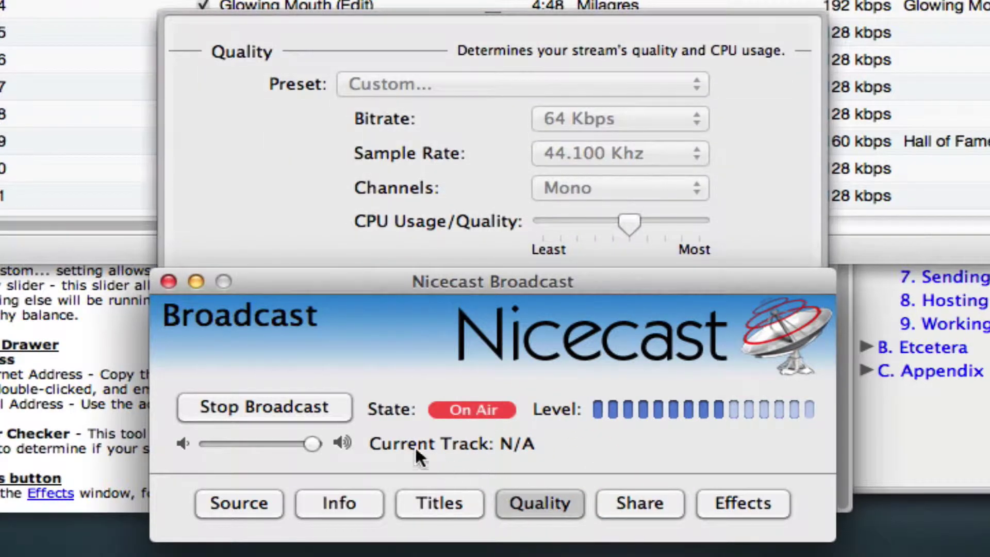
left_click(289, 401)
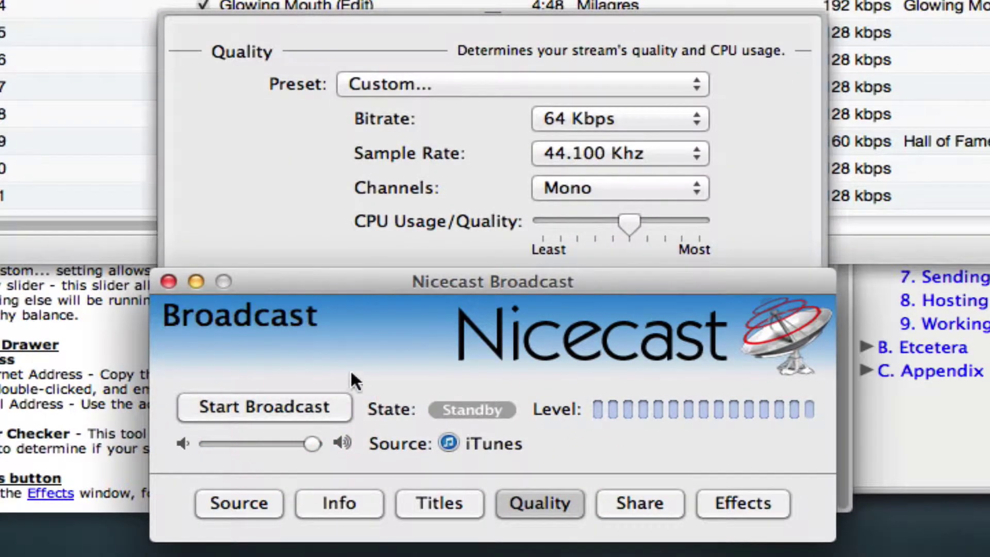
left_click(643, 120)
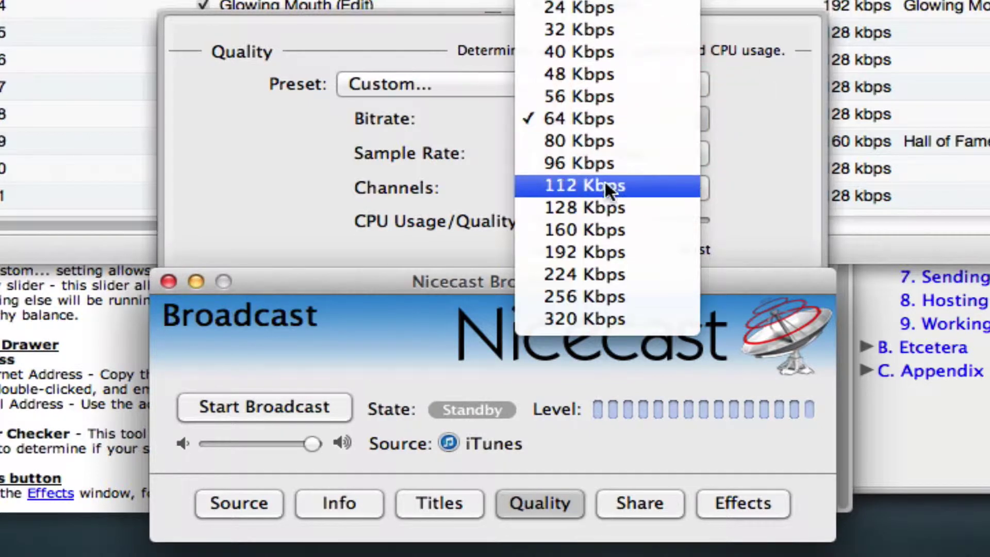
left_click(598, 206)
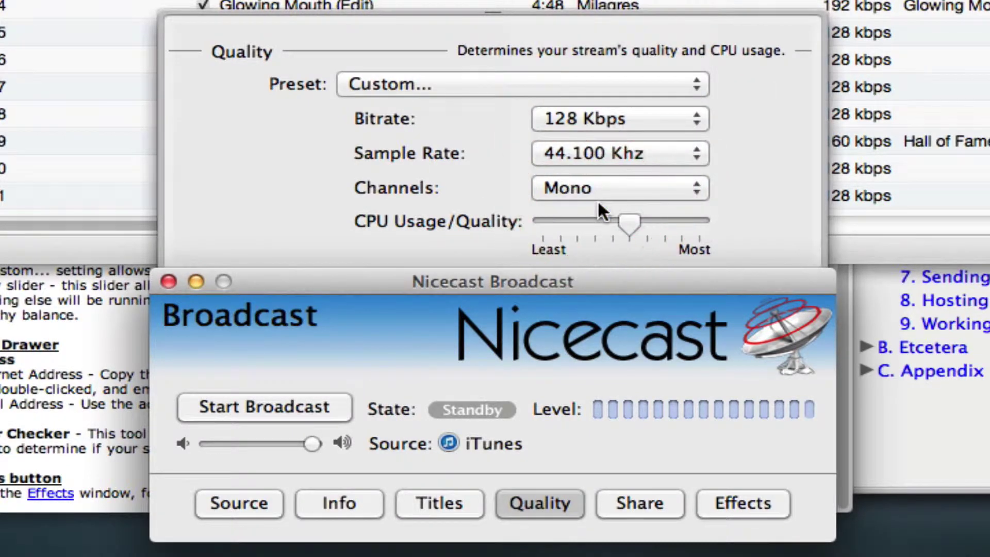
left_click(662, 145)
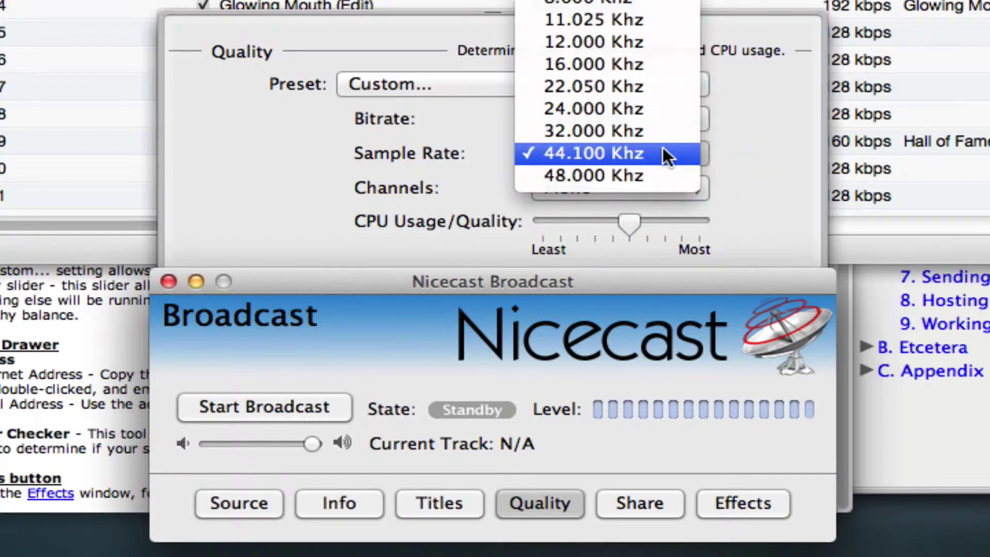
left_click(663, 151)
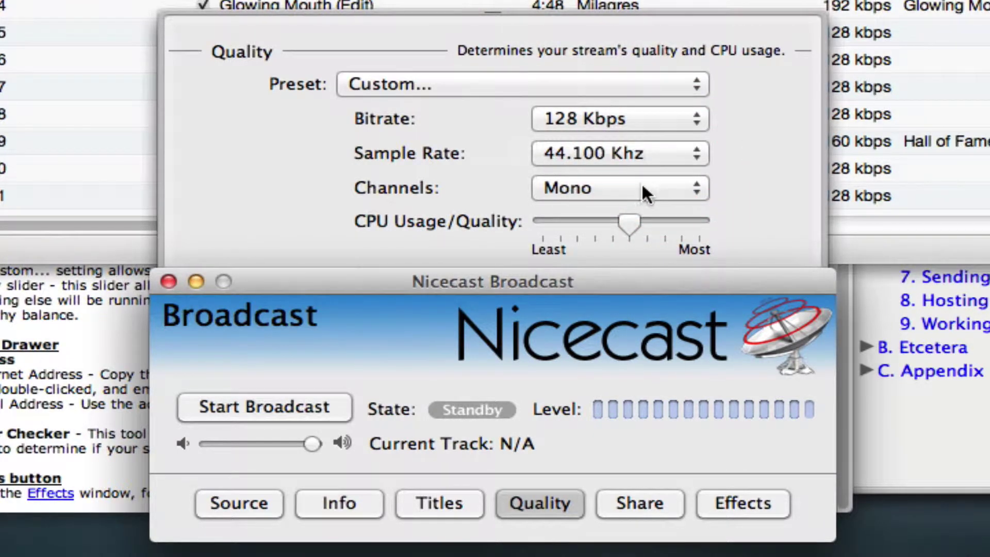
left_click(643, 188)
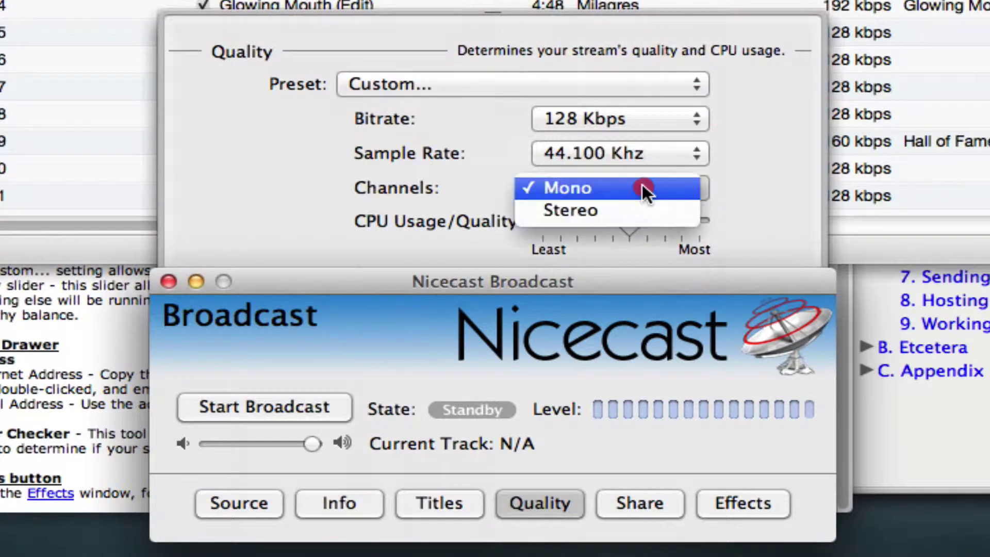
left_click(613, 208)
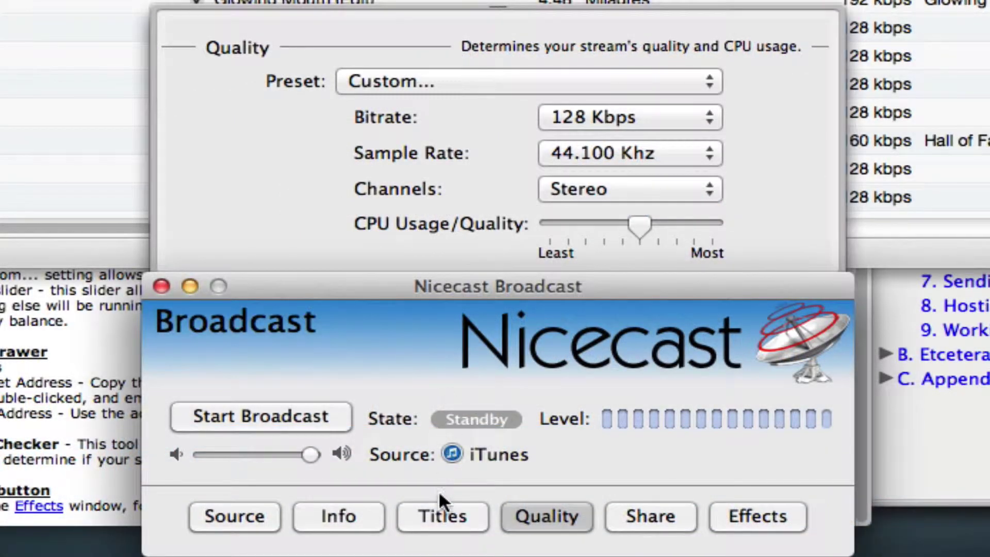
Step: Tick the Artist, Album and Title checkboxes in the Track Titles settings
left_click(460, 509)
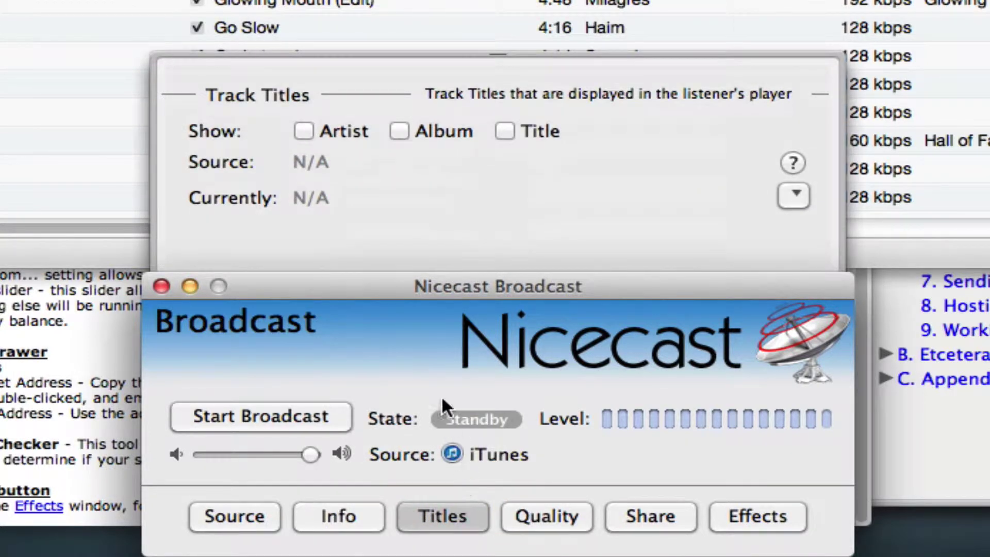
left_click(304, 129)
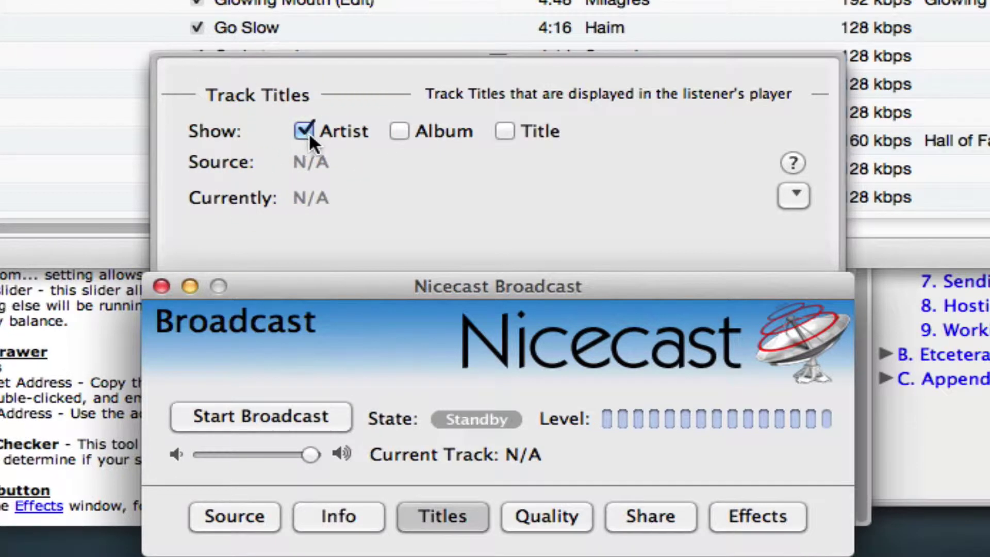
left_click(400, 131)
left_click(508, 131)
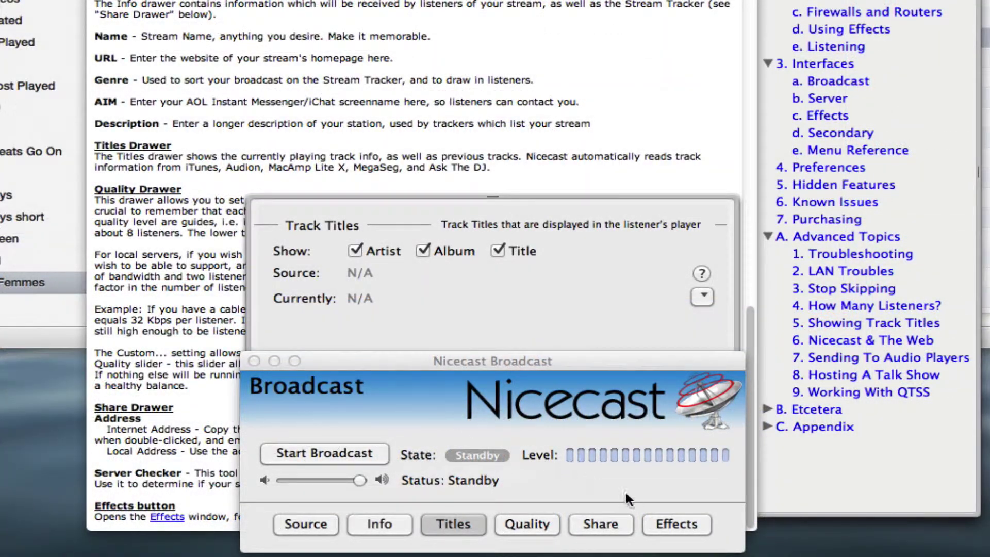
Step: Open the Effects window and remove the existing VoiceOver effect from the chain
left_click(675, 521)
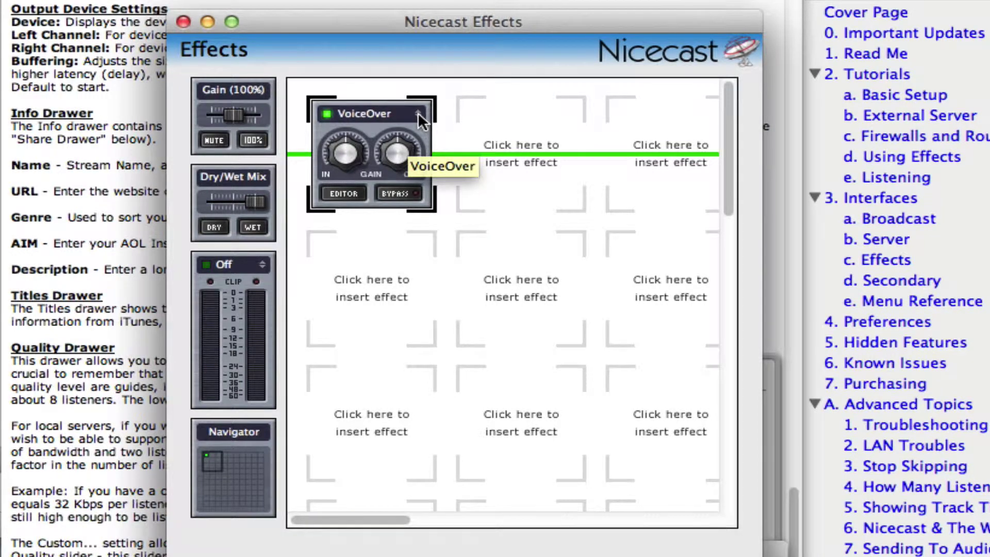
left_click(418, 114)
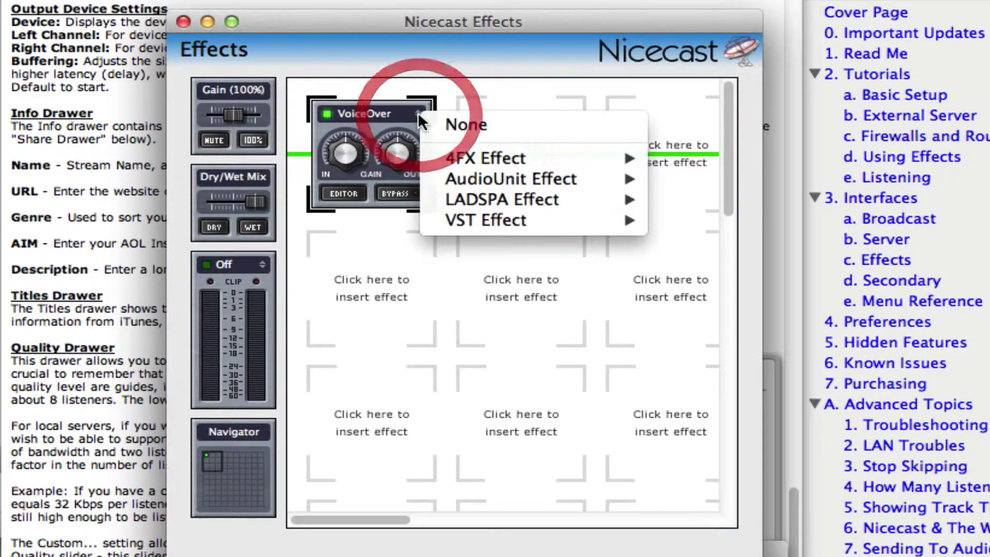
left_click(459, 124)
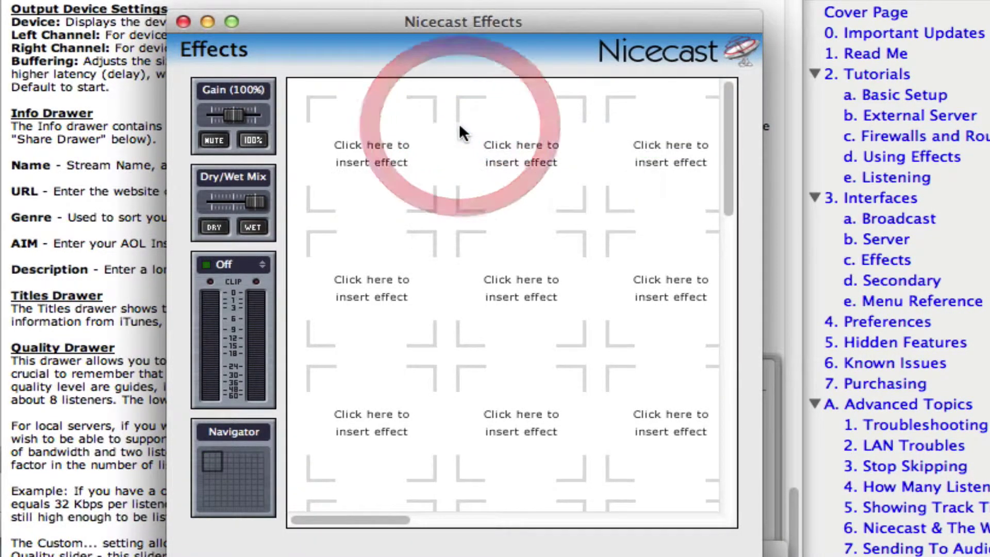
Step: Browse the 4FX Effect submenu of effects available for the empty slot
left_click(403, 122)
mouse_move(422, 126)
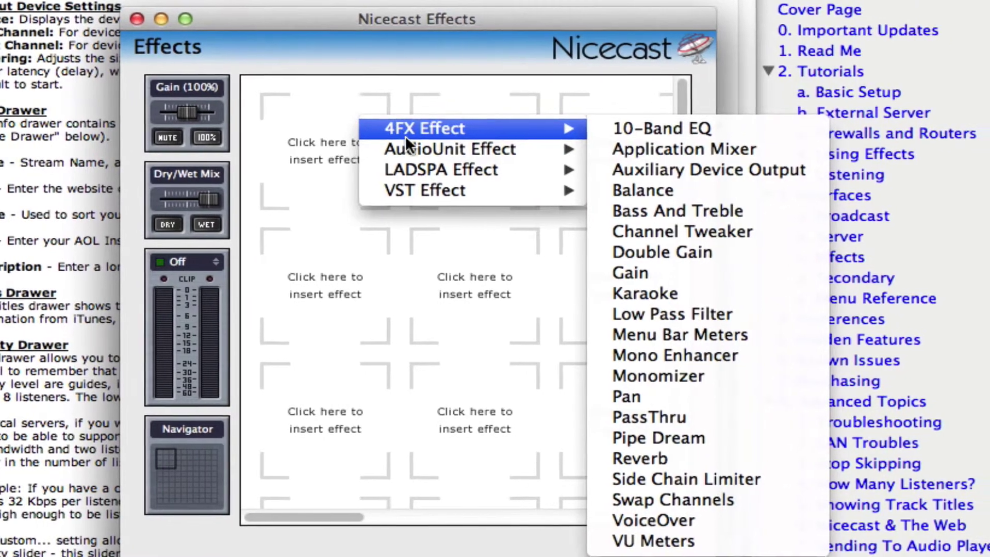
mouse_move(415, 150)
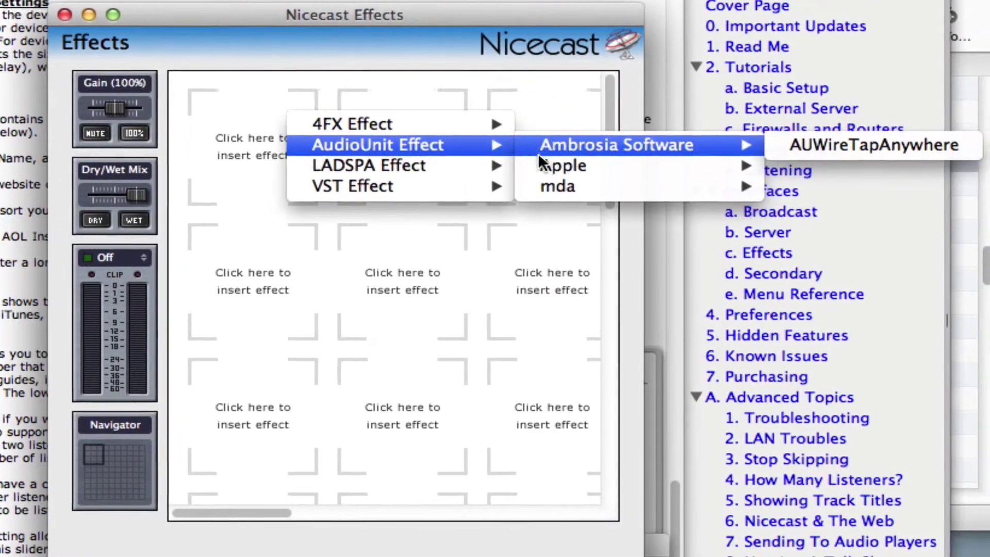
mouse_move(573, 165)
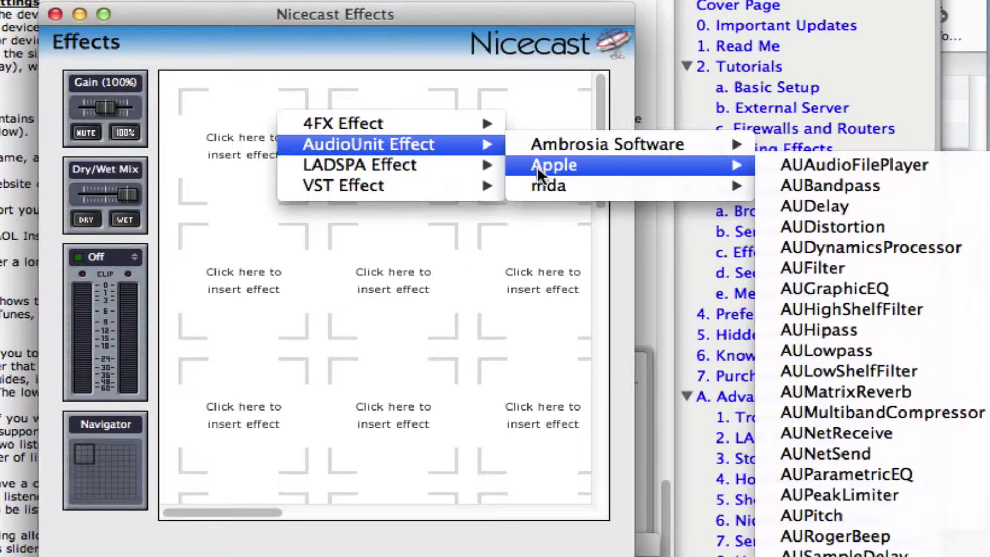
mouse_move(541, 178)
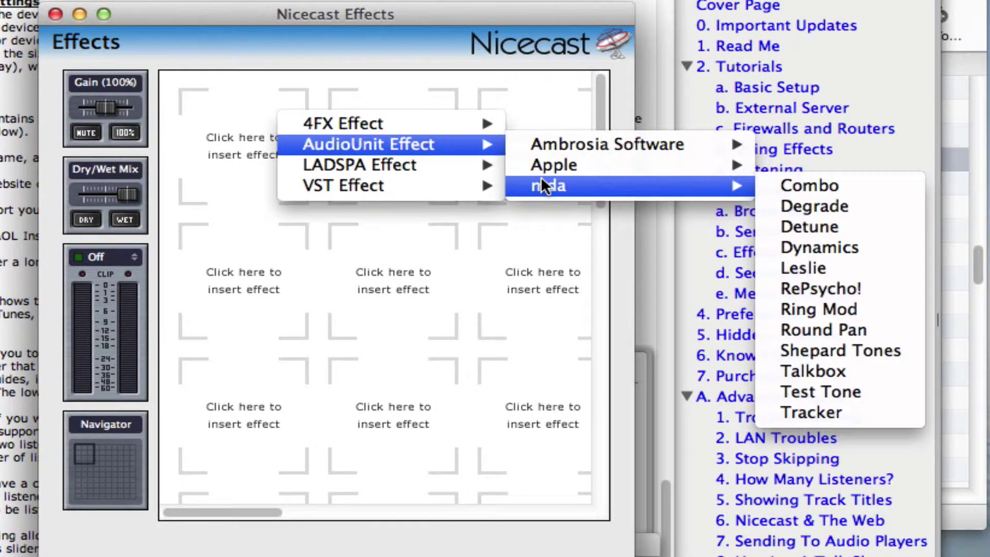
mouse_move(485, 166)
mouse_move(522, 163)
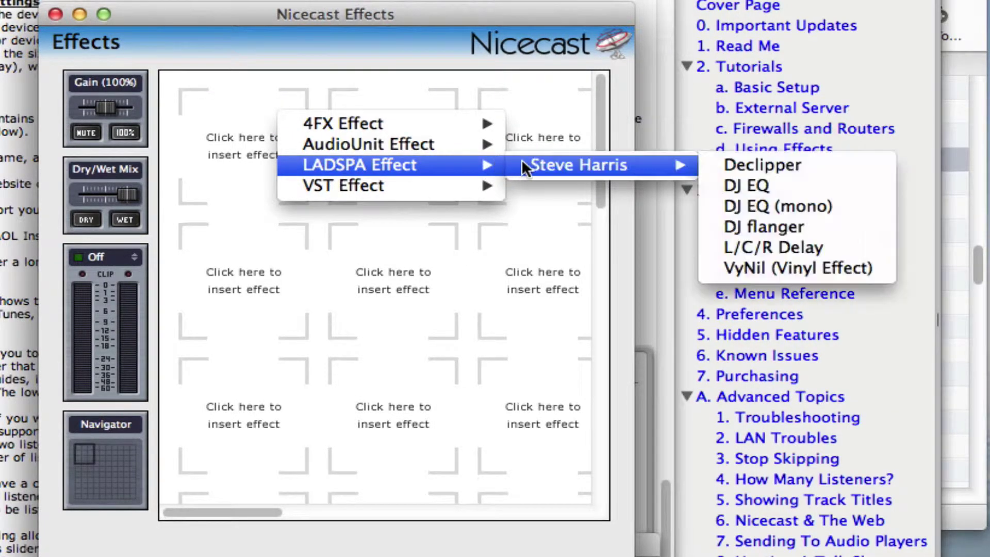
mouse_move(487, 185)
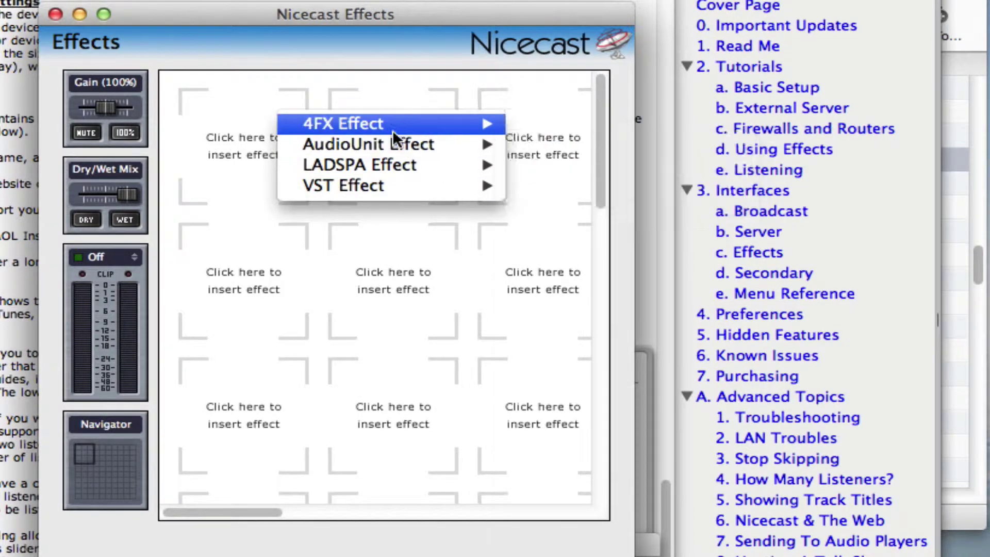
mouse_move(392, 124)
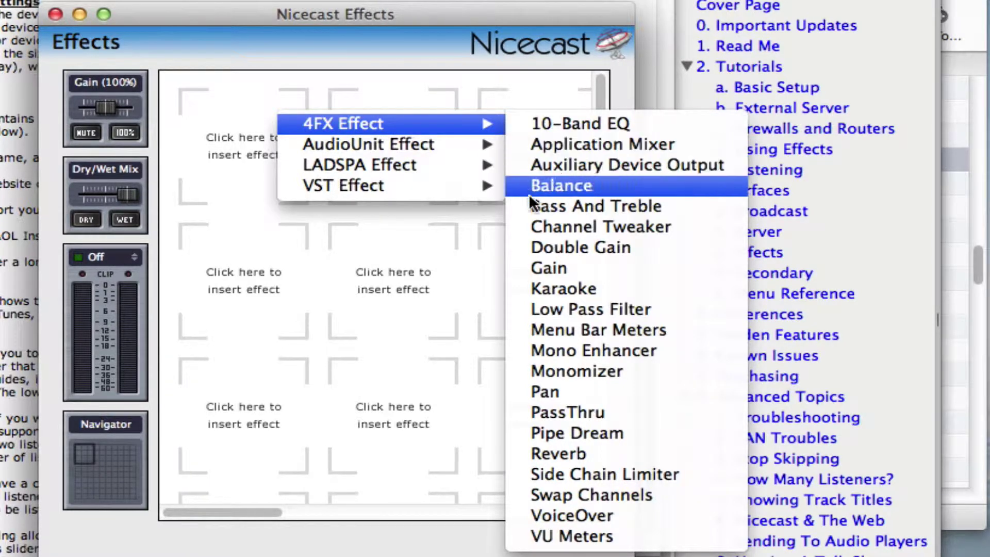
Step: Insert VoiceOver in the first slot, using Built-in Microphone as device and Default source
left_click(577, 515)
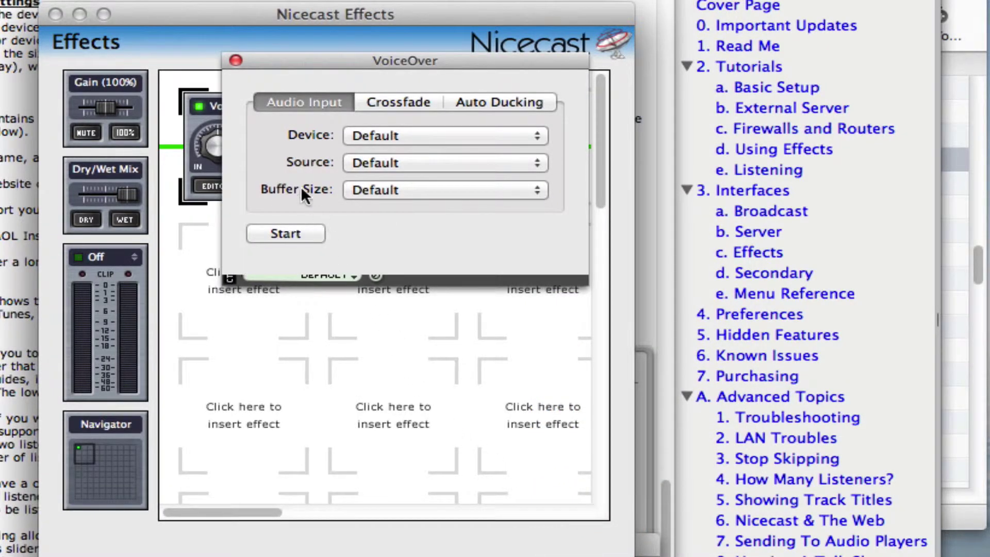
left_click(235, 60)
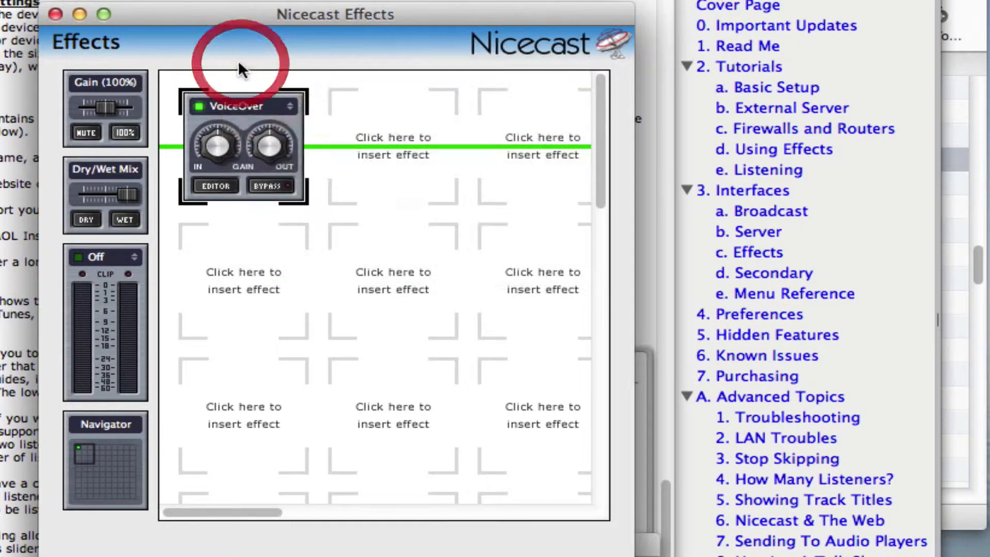
left_click(221, 186)
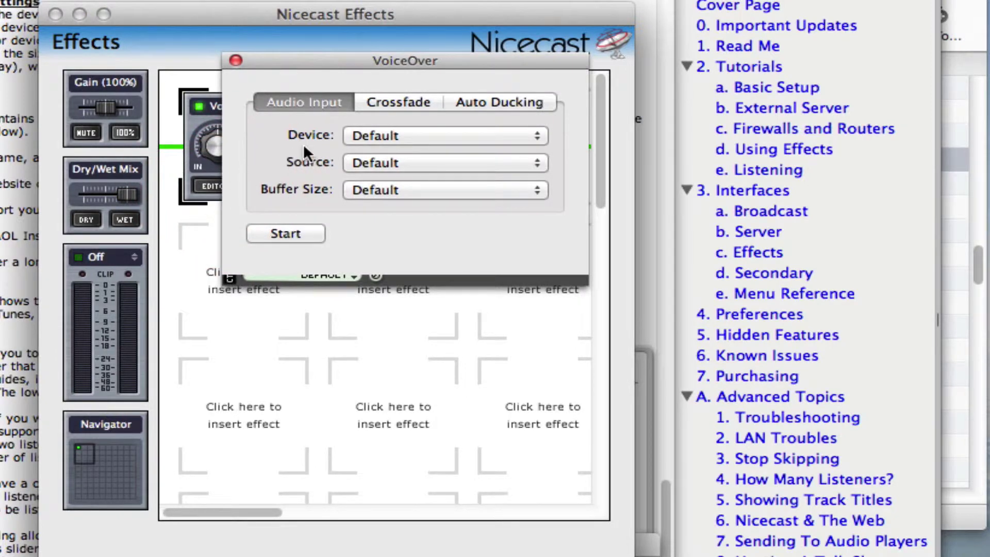
left_click(414, 138)
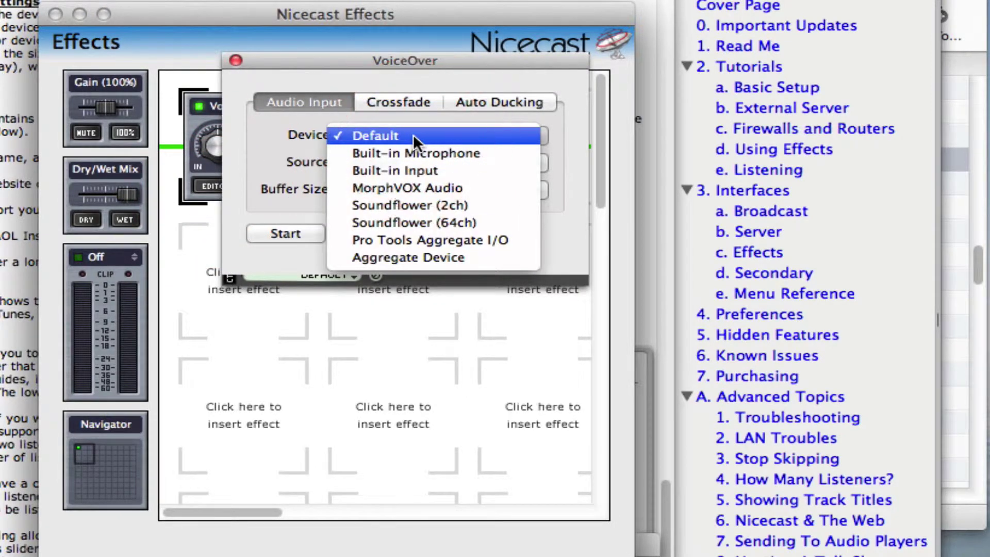
left_click(416, 152)
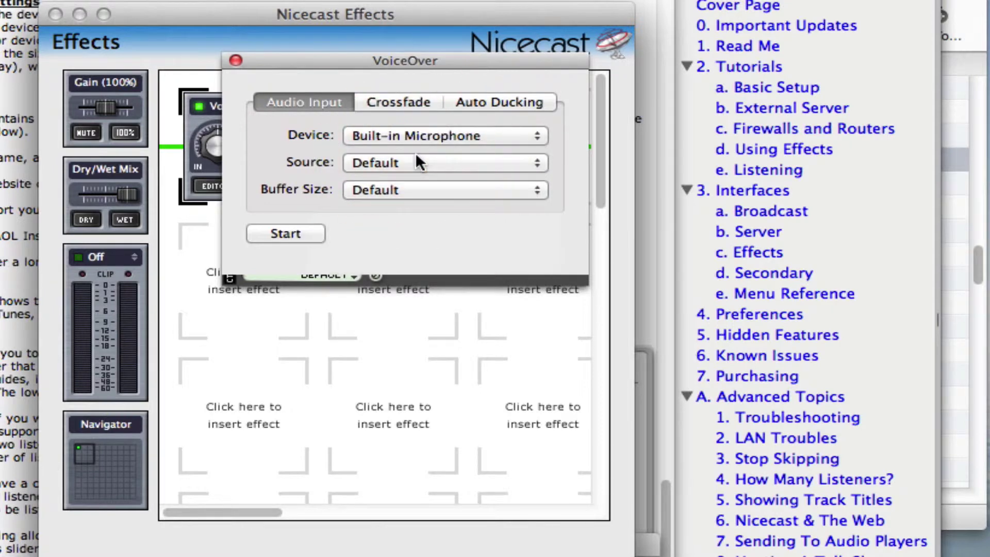
left_click(417, 165)
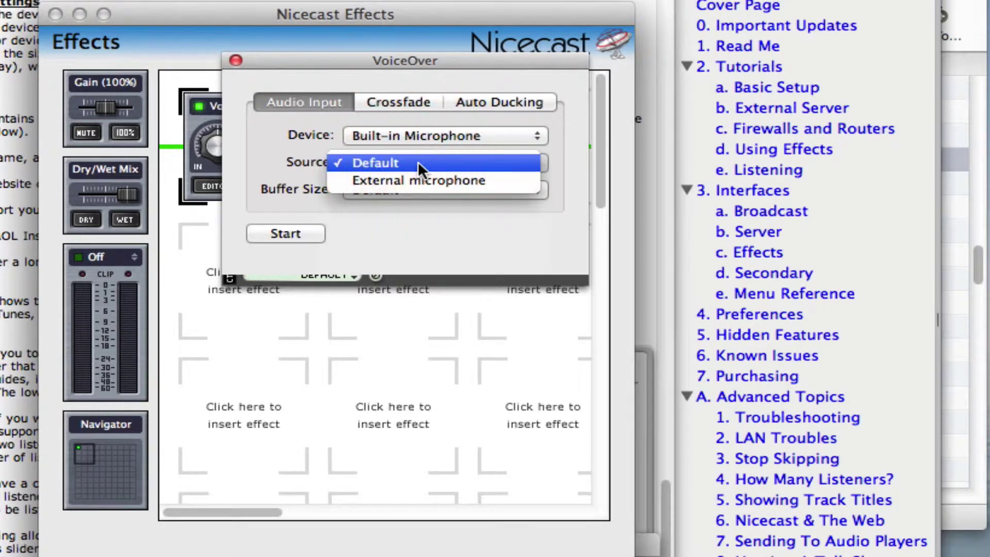
left_click(418, 162)
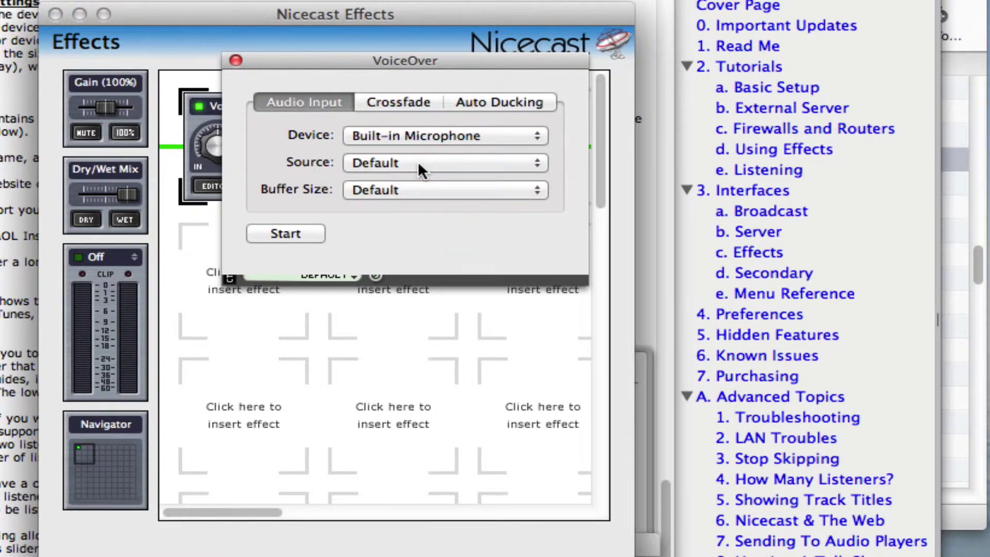
Step: Adjust Crossfade, set Auto Ducking between -30dB and Off, and test voice-over with Start/Stop
left_click(420, 101)
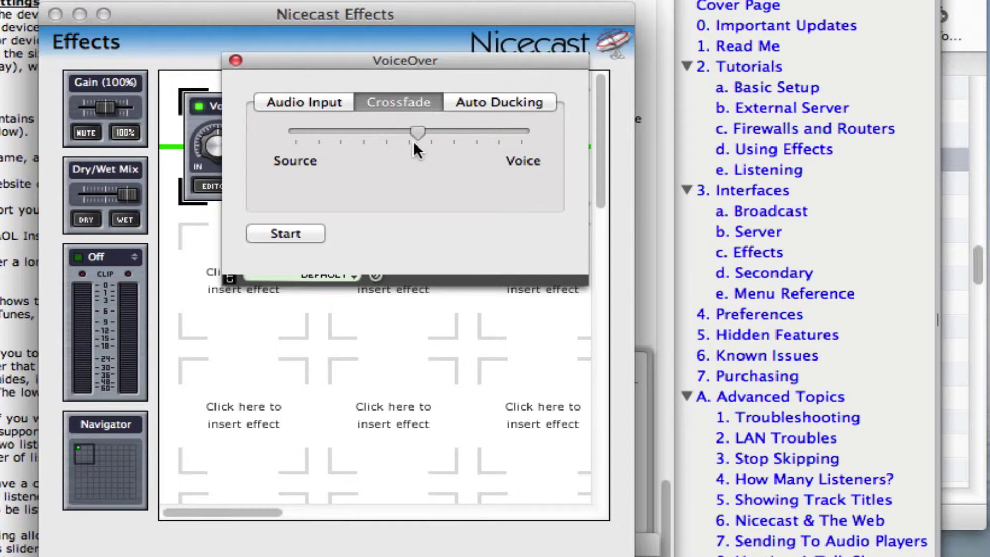
left_click(417, 141)
left_click(478, 103)
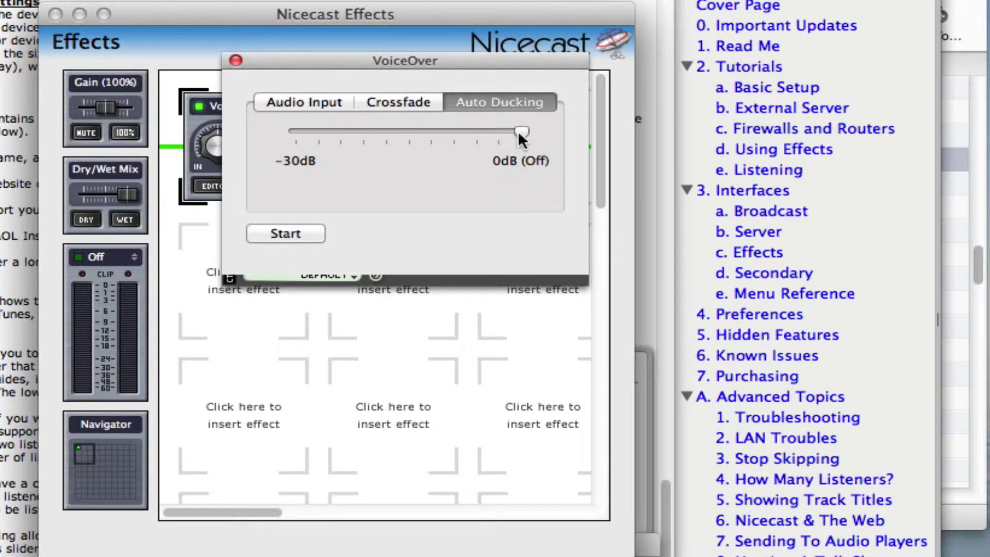
left_click(453, 158)
left_click(304, 233)
left_click(304, 234)
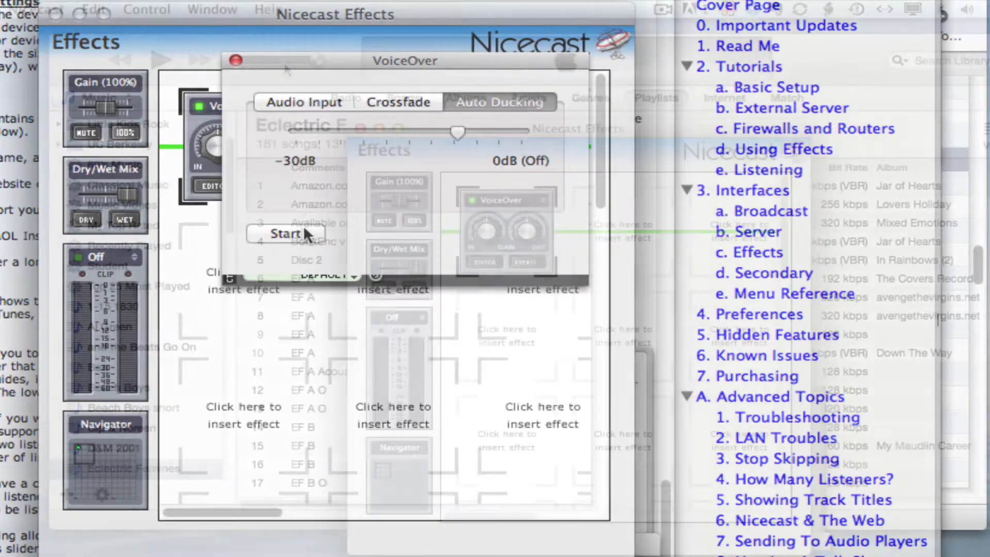
Step: Open the Nicecast Manual and scroll the Appendix's Audio Effects plugin descriptions
left_click(270, 10)
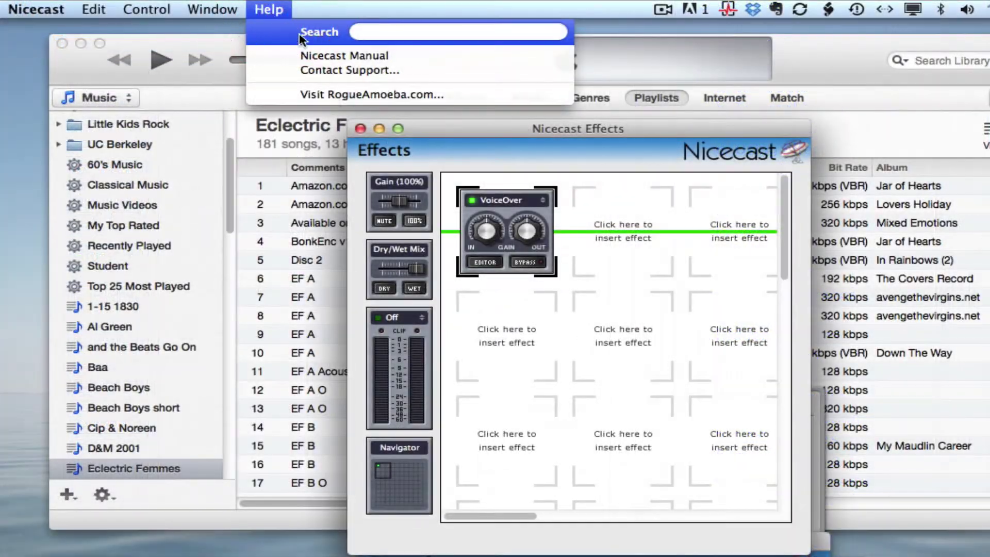
left_click(336, 57)
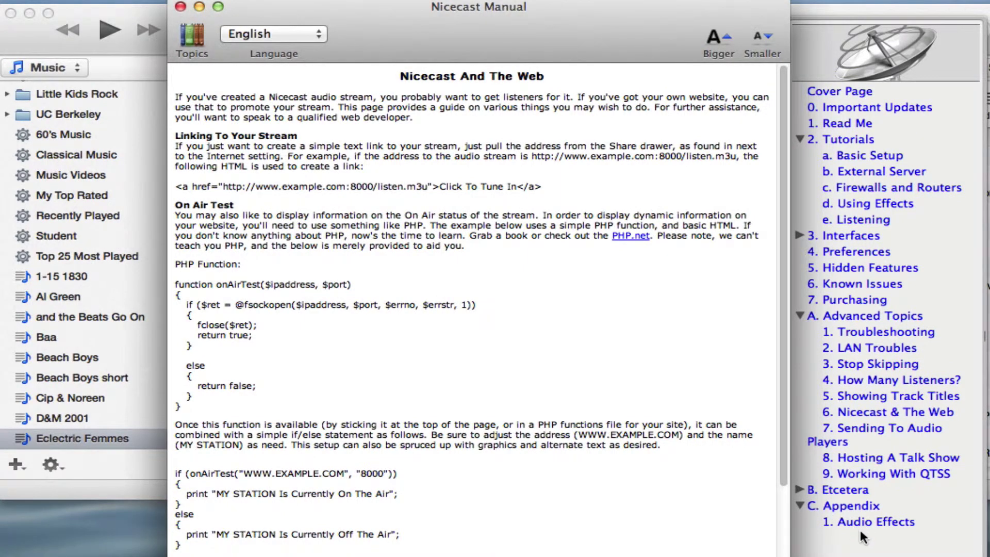
left_click(893, 527)
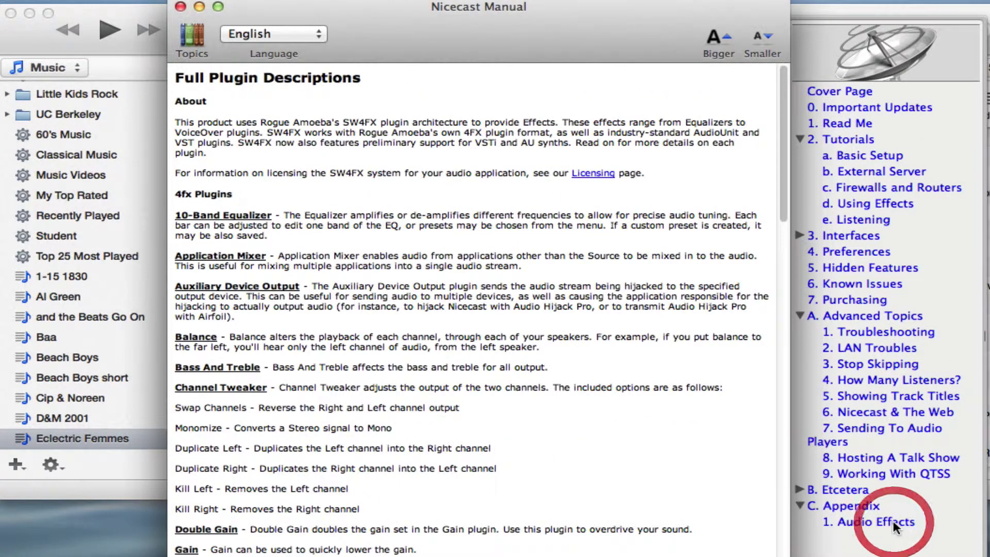
scroll(602, 475, "down", 10)
scroll(602, 476, "down", 15)
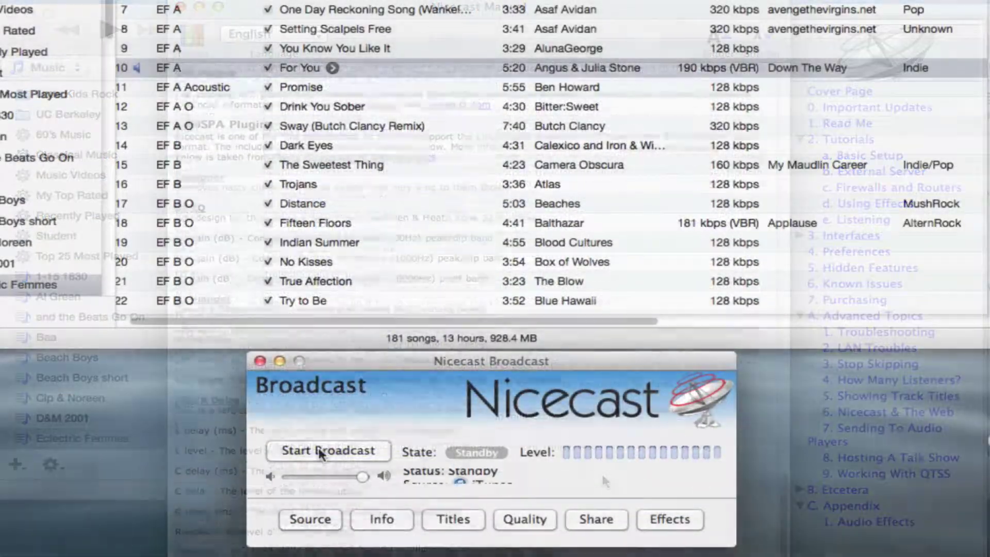
Step: Put Nicecast back on air and play 'Sway (Butch Clancy Remix)' in iTunes
left_click(318, 450)
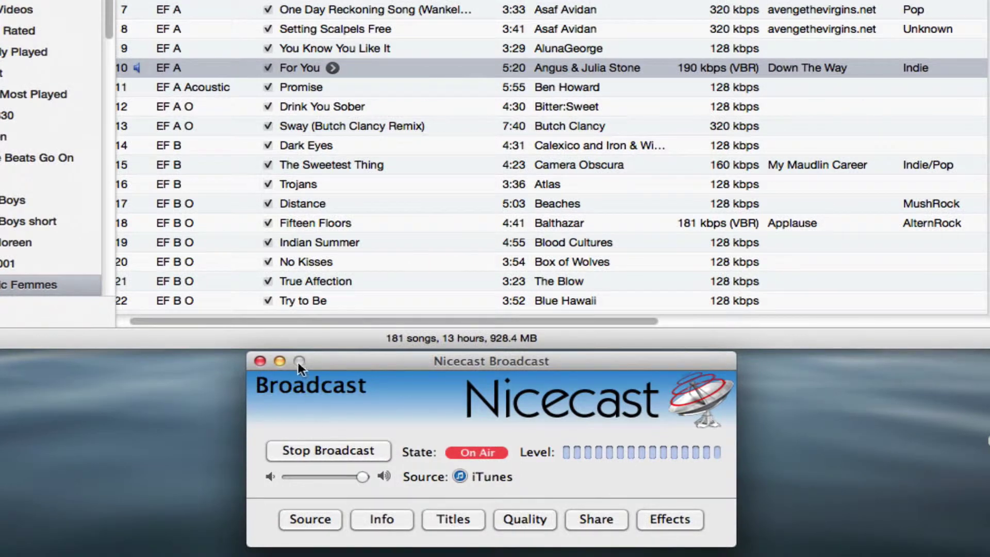
double_click(211, 125)
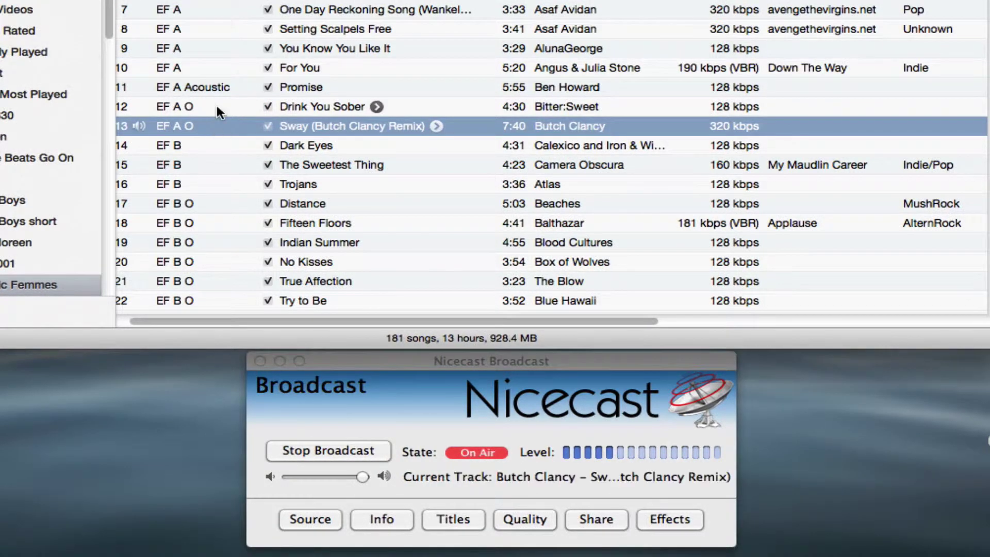
Step: Queue 'Drink You Sober' to play next and add 'Trojans' to Up Next
right_click(215, 107)
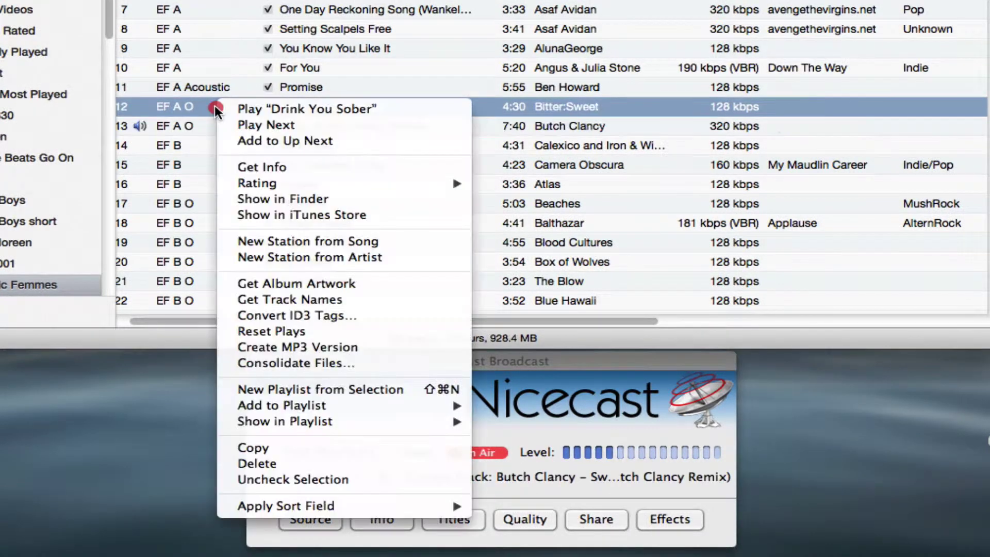
left_click(249, 126)
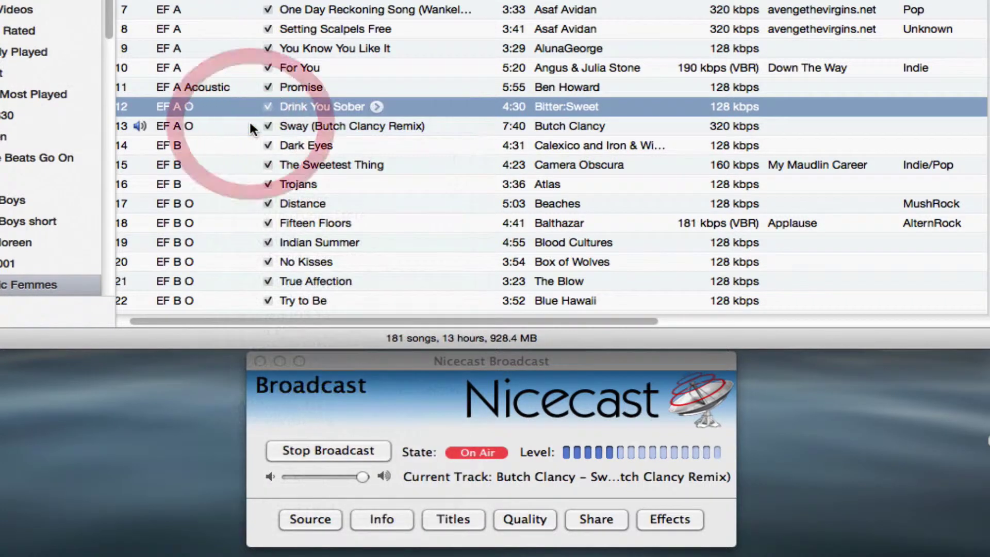
right_click(201, 184)
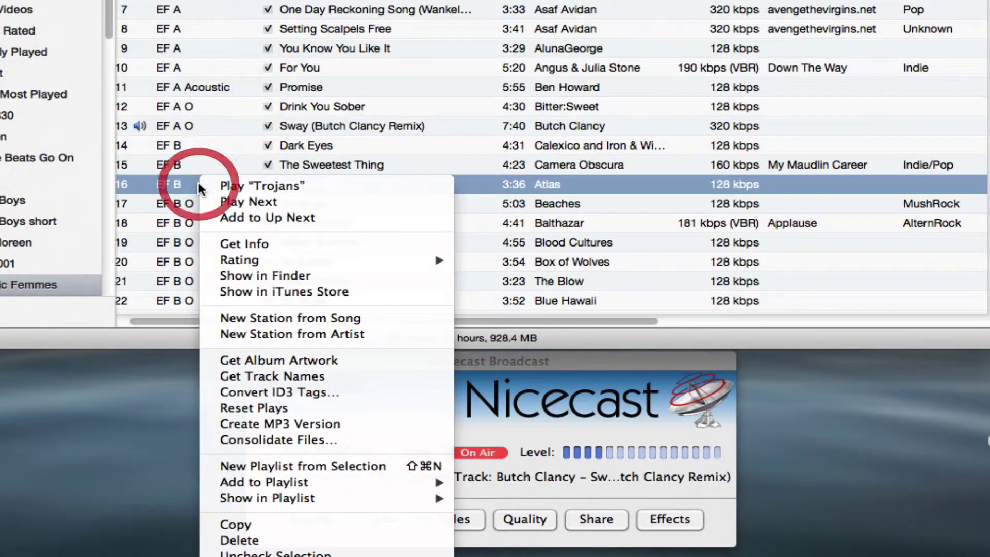
left_click(243, 217)
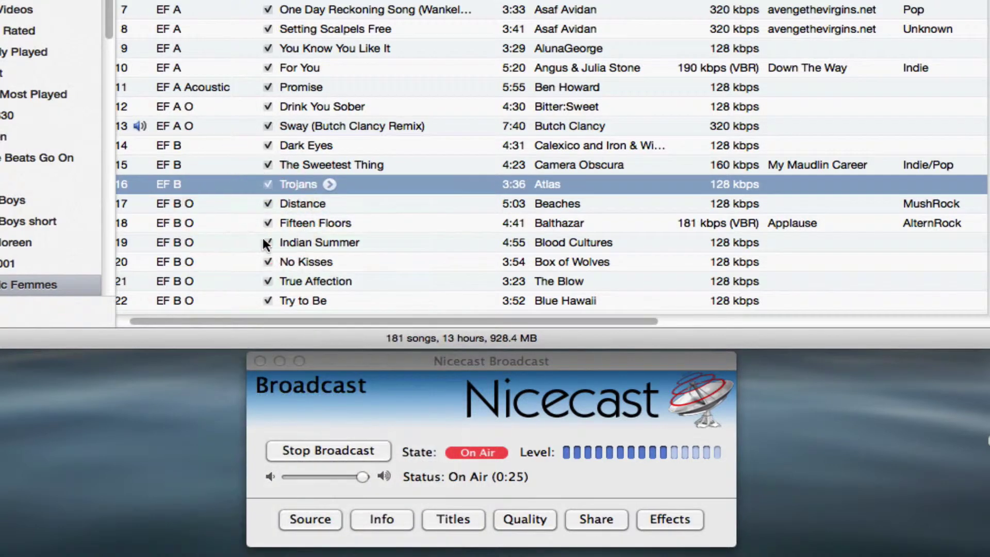
left_click(368, 360)
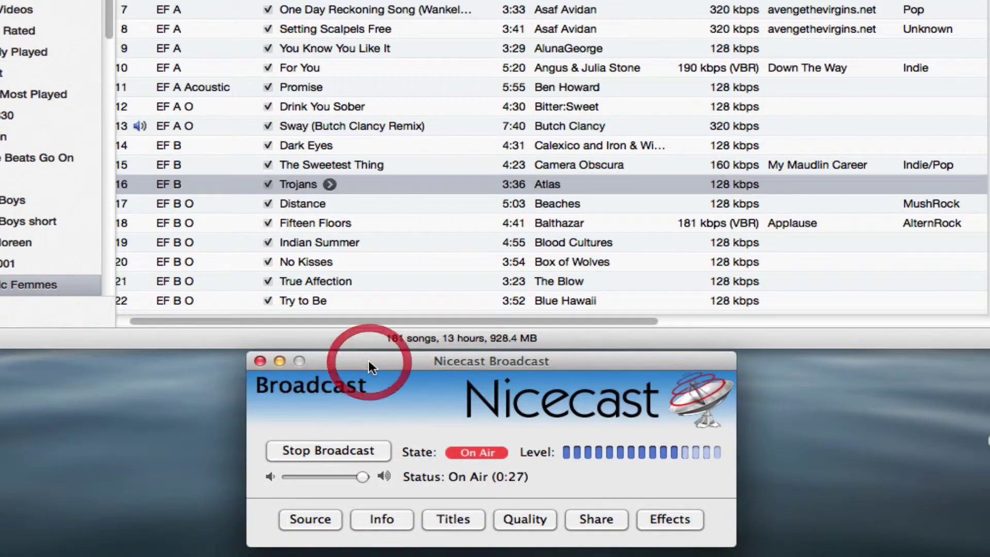